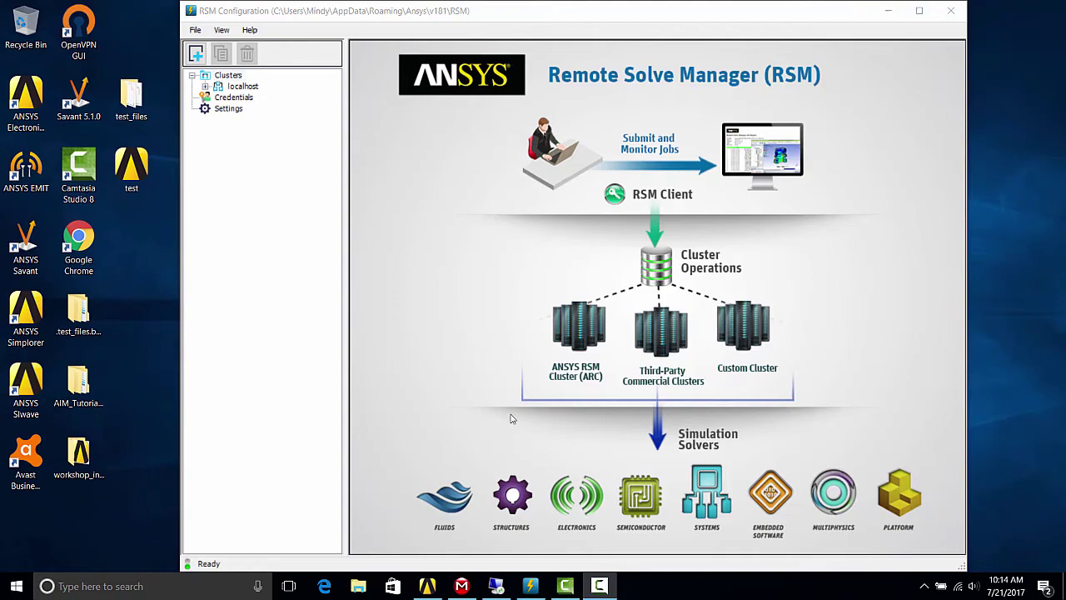
- On the remote desktop, search Start for cmd and run Command Prompt as administrator
{"action": "left_click", "coordinate": [495, 586]}
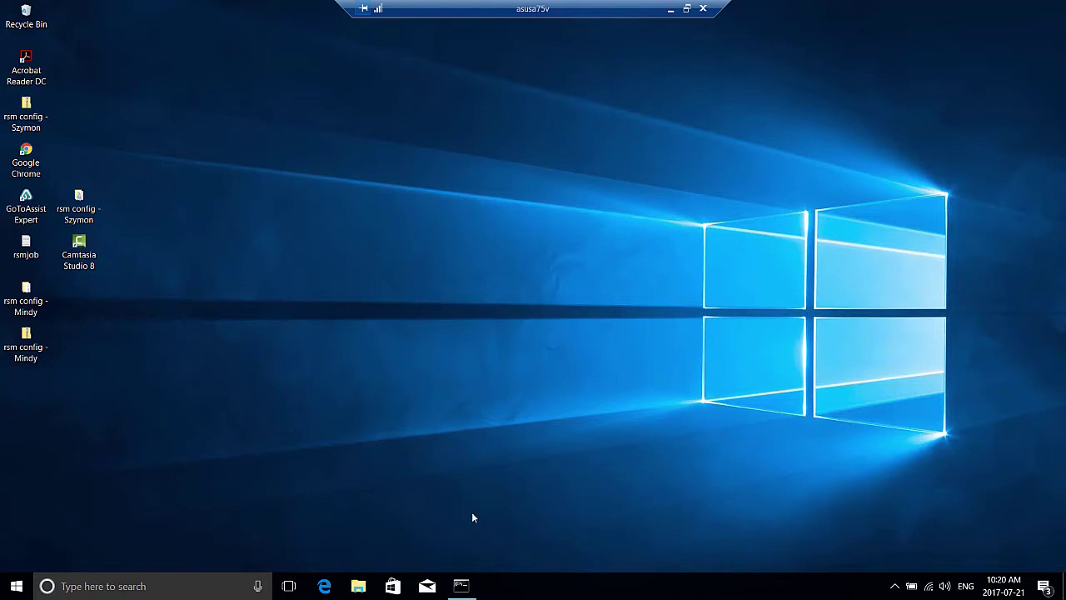
{"action": "left_click", "coordinate": [460, 586]}
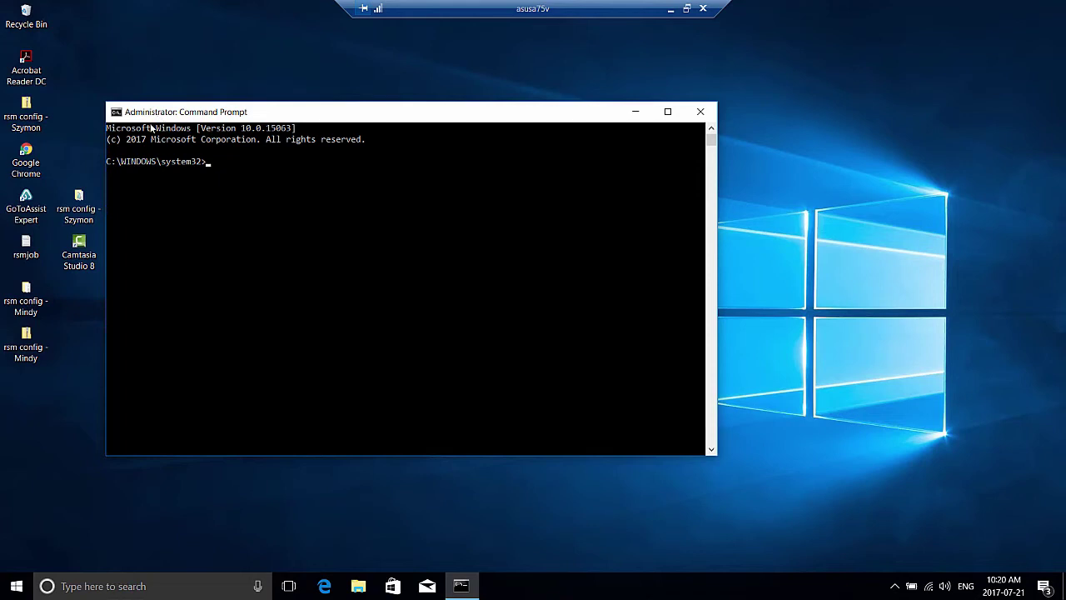
{"action": "left_click", "coordinate": [16, 588]}
{"action": "type", "text": "cmd"}
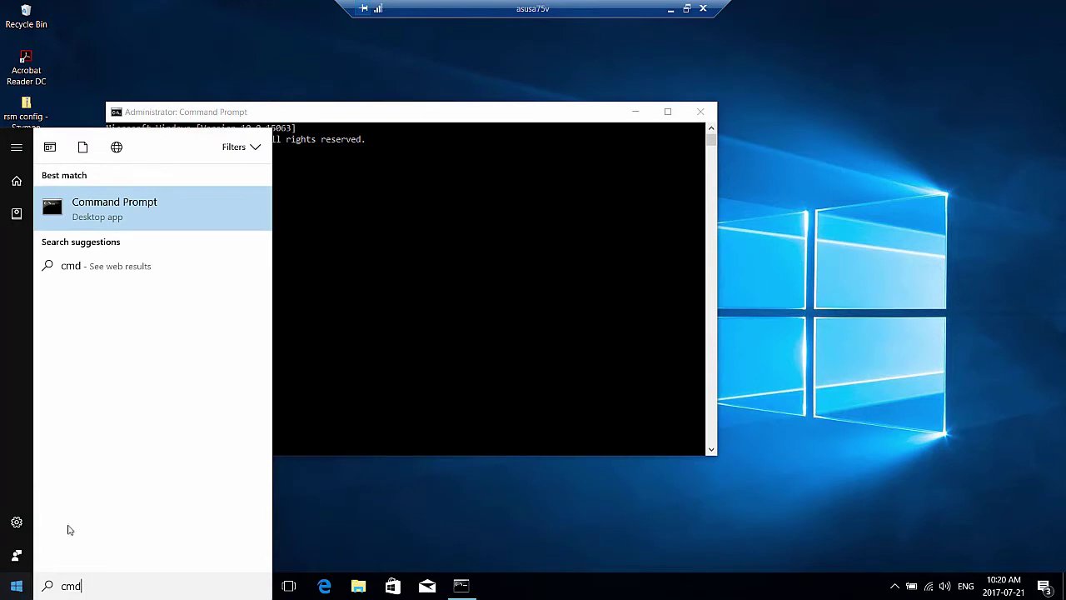
{"action": "right_click", "coordinate": [135, 210]}
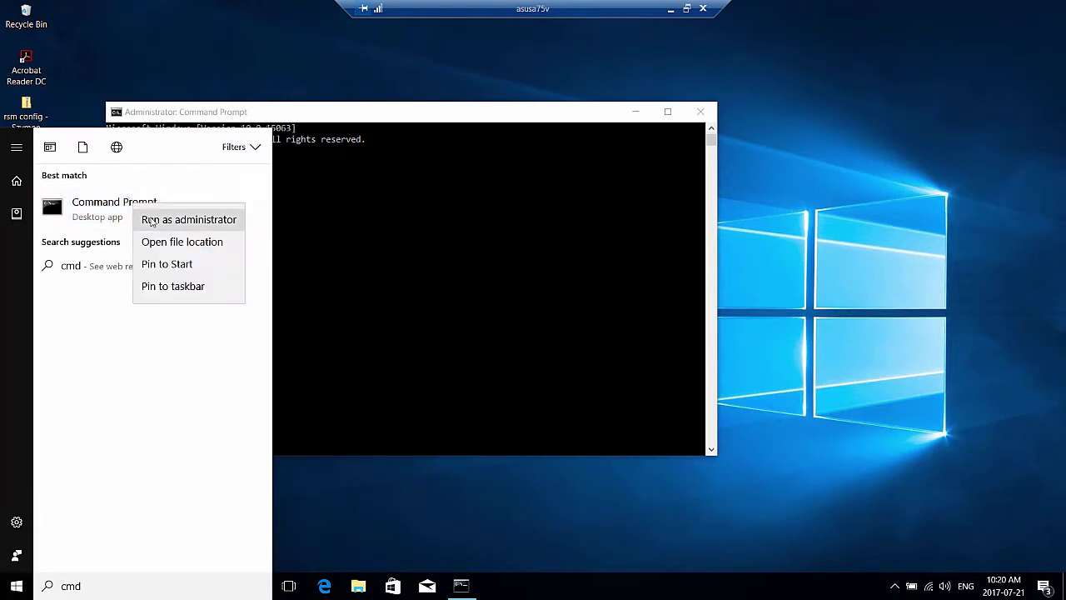
{"action": "left_click", "coordinate": [364, 219]}
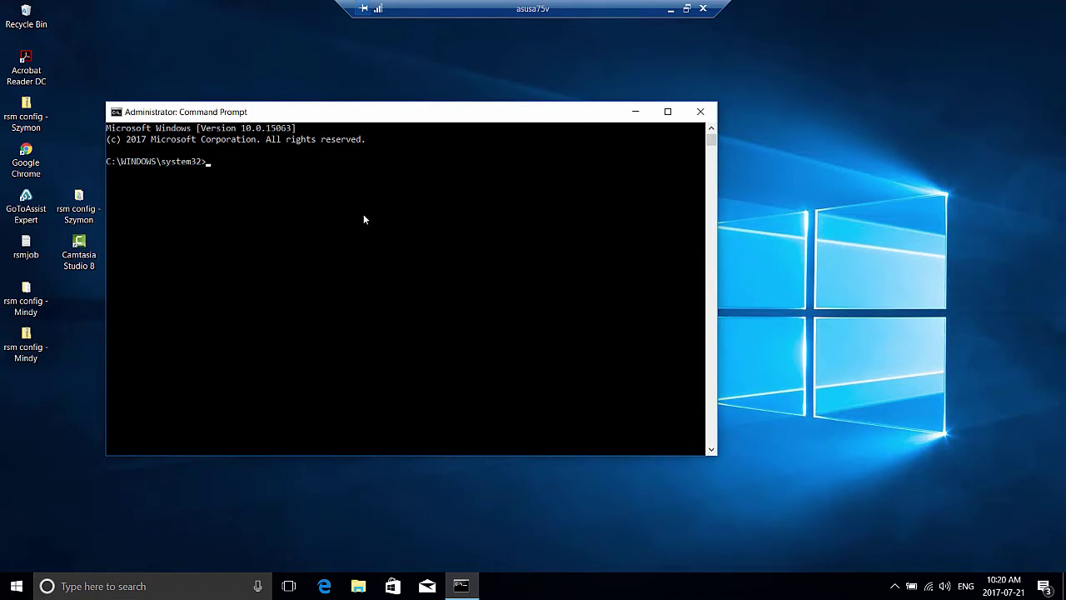
- Change directory to C:\Program Files\ANSYS Inc\v181\RSM\bin
{"action": "type", "text": "cd"}
{"action": "type", "text": "C:\\Program Files\\ANSYS Inc\\v181\\RSM\\bin"}
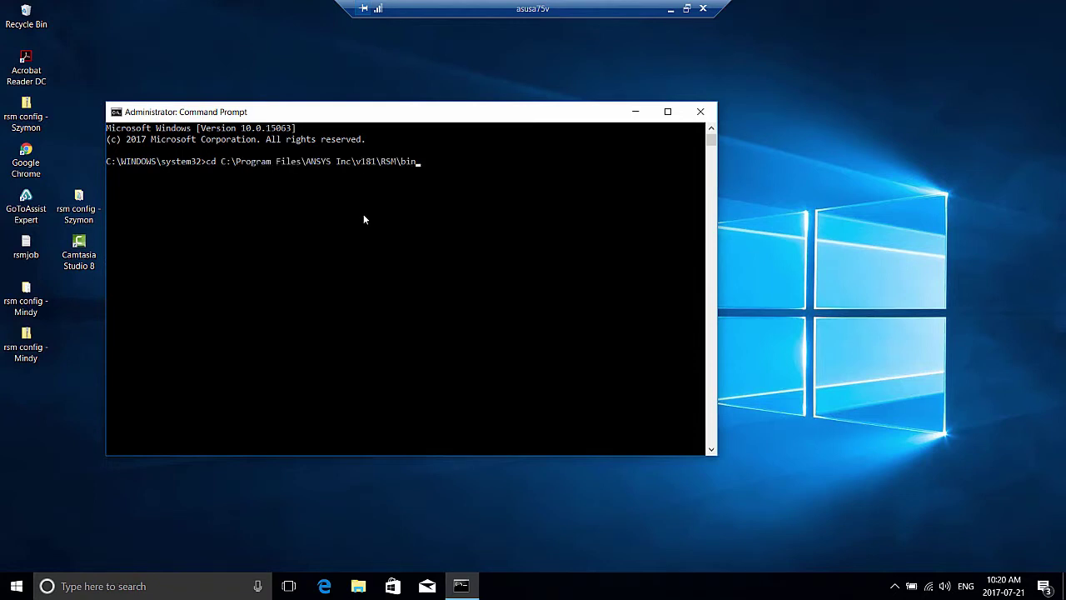
{"action": "key", "text": "Return"}
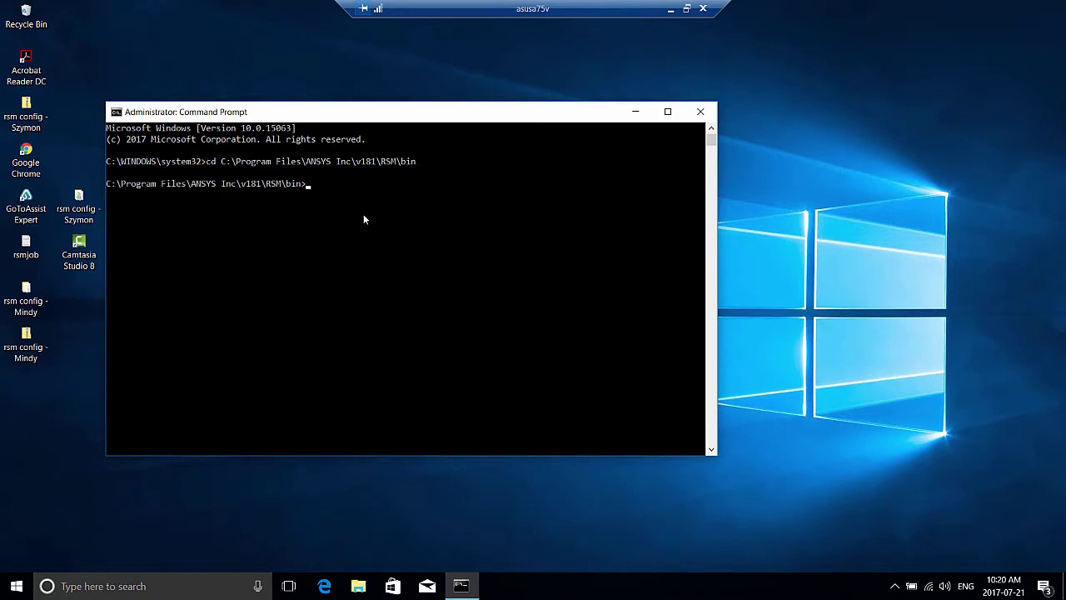
- Run AnsConfigRSM.exe -launcher to install the RSM Launcher Service 18.1
{"action": "type", "text": "AnsConfigRSM.exe -launchhe"}
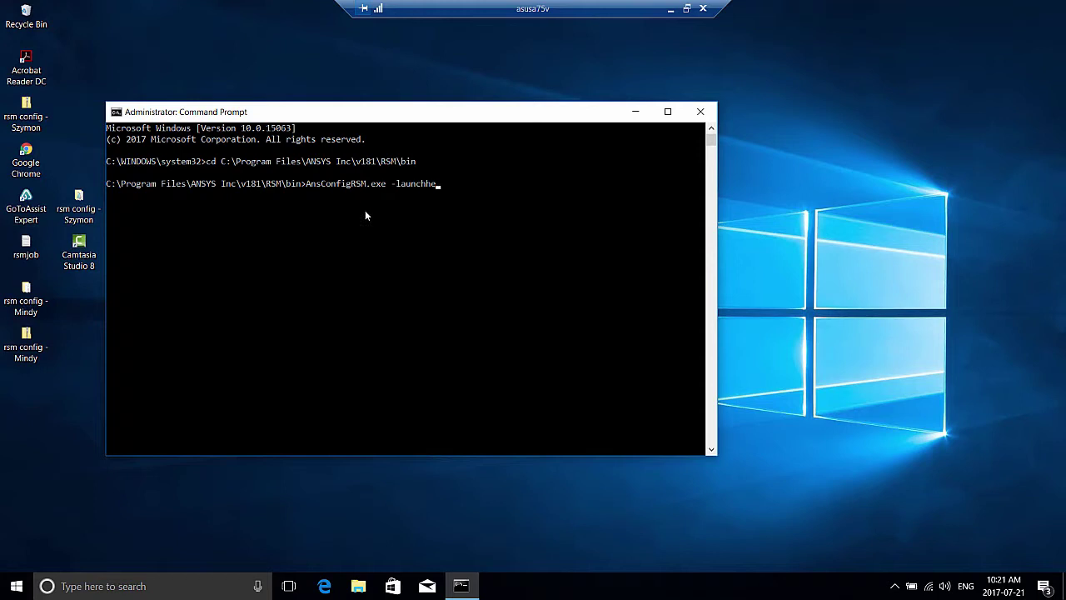
{"action": "key", "text": "BackSpace"}
{"action": "key", "text": "BackSpace"}
{"action": "type", "text": "er"}
{"action": "key", "text": "Return"}
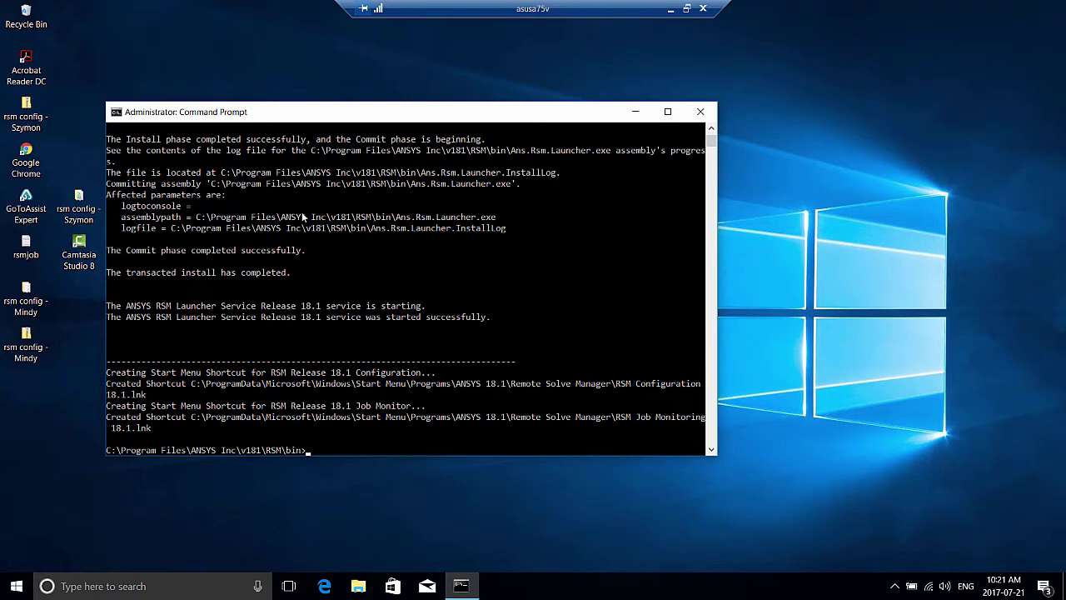
- Open the Local Disk (C:) drive in File Explorer
{"action": "left_click", "coordinate": [354, 588]}
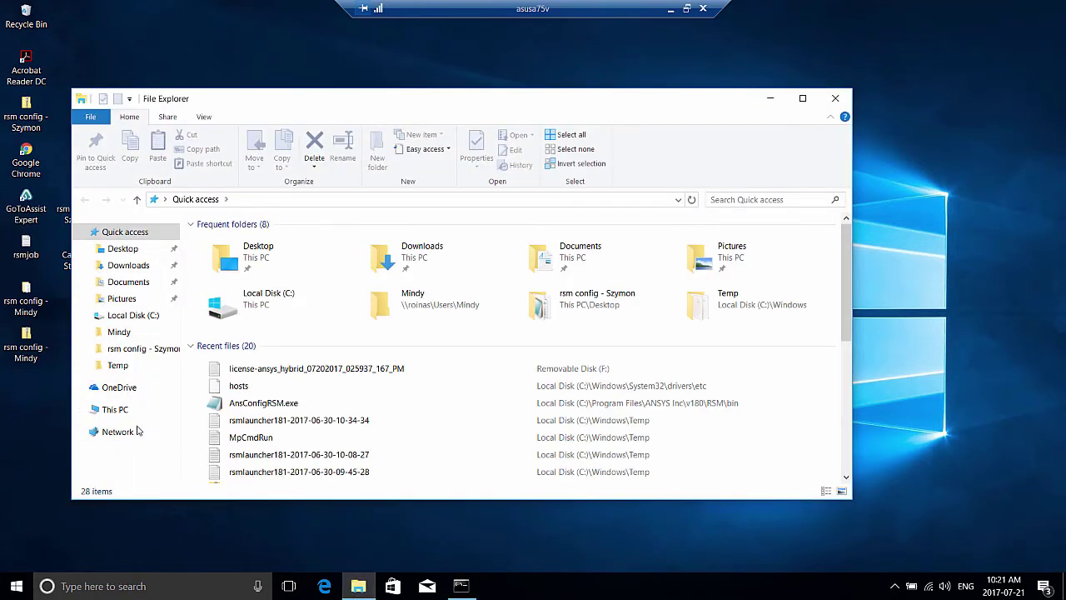
{"action": "left_click", "coordinate": [138, 408]}
{"action": "double_click", "coordinate": [258, 361]}
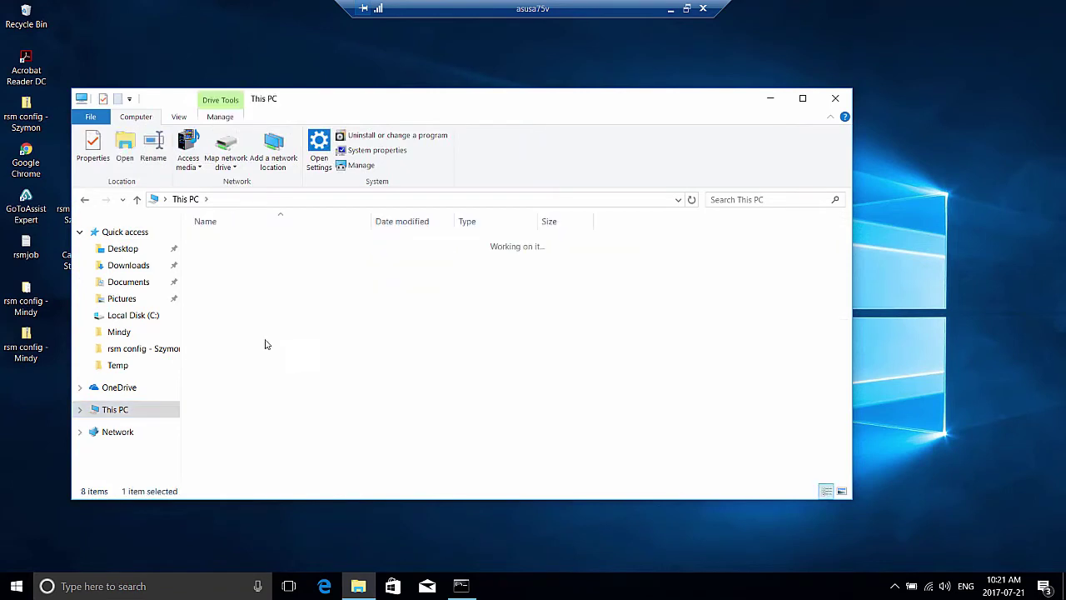
- Create a new folder named RSMstaging there, then minimize the remote session
{"action": "right_click", "coordinate": [292, 414]}
{"action": "mouse_move", "coordinate": [333, 378]}
{"action": "left_click", "coordinate": [454, 381]}
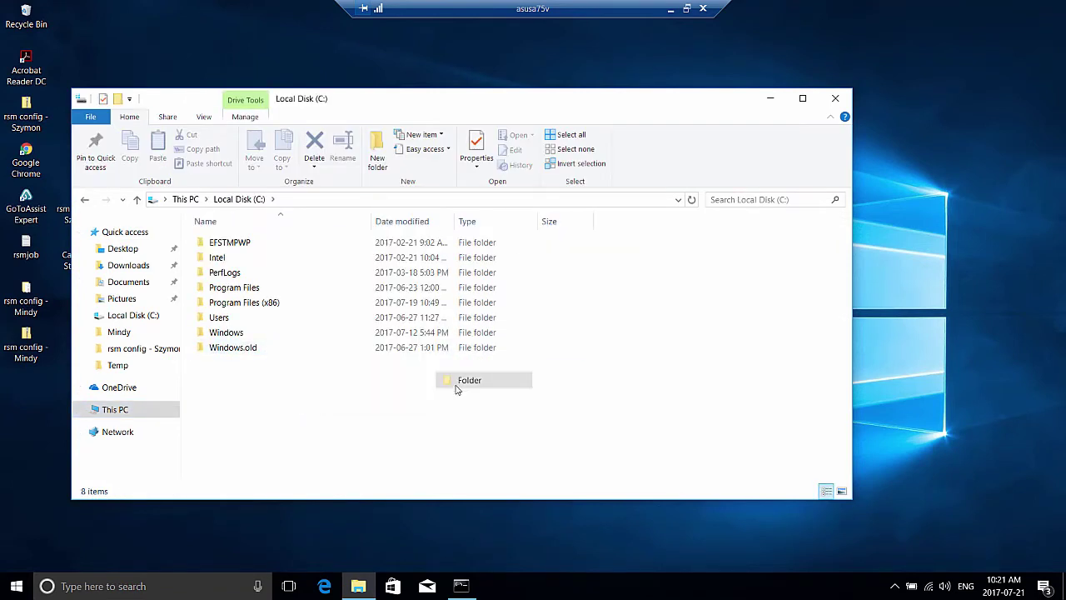
{"action": "type", "text": "RSM"}
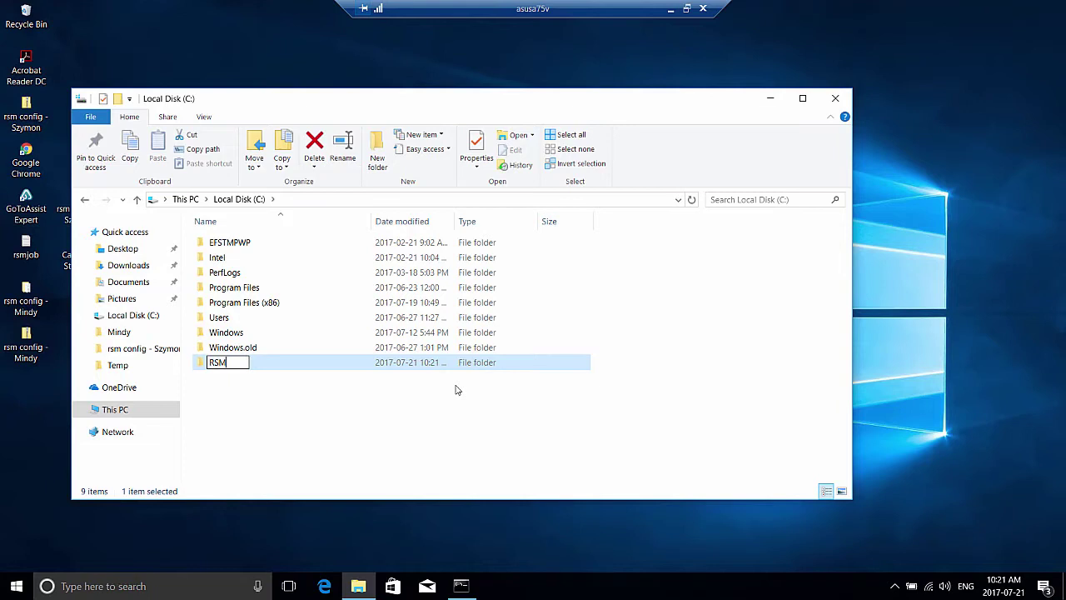
{"action": "type", "text": "staging"}
{"action": "left_click", "coordinate": [479, 418]}
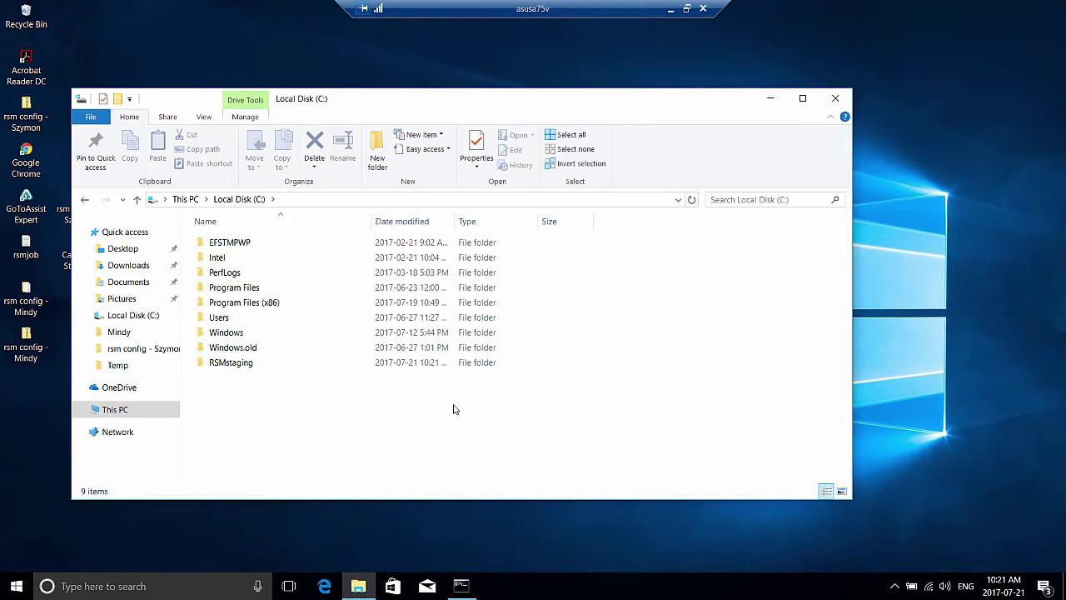
{"action": "left_click", "coordinate": [247, 364]}
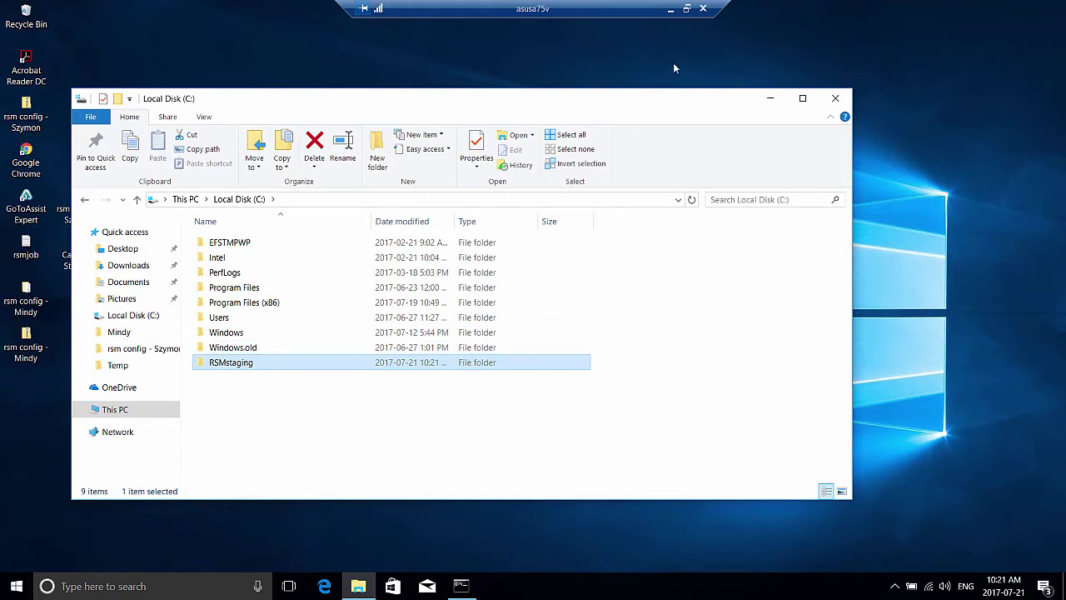
{"action": "left_click", "coordinate": [670, 12]}
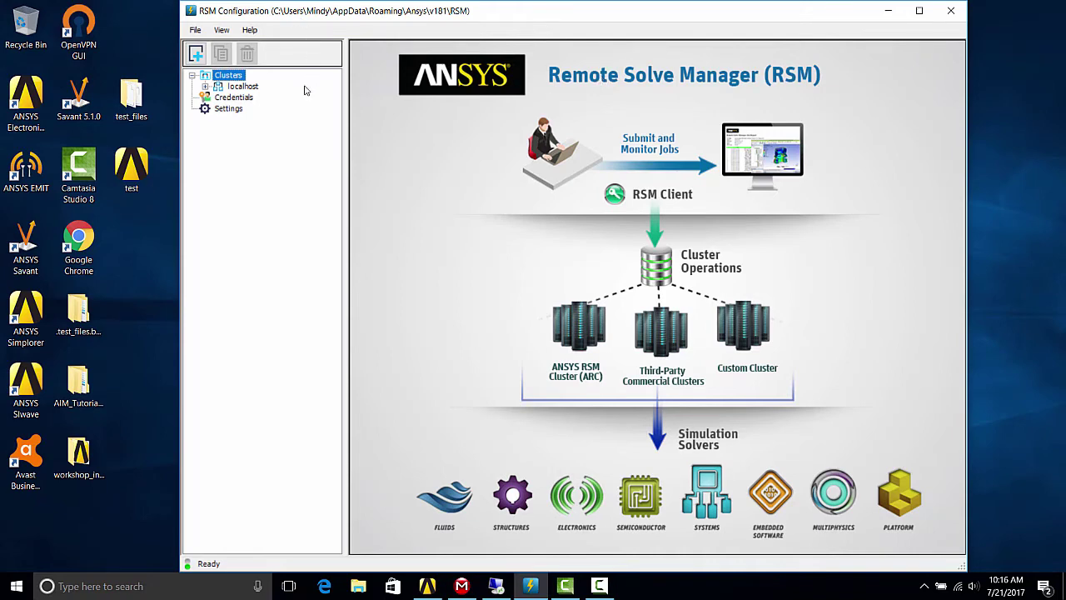
- Add a cluster named cluster1 with submit host asusa75v on Windows 64 and apply it
{"action": "left_click", "coordinate": [197, 54]}
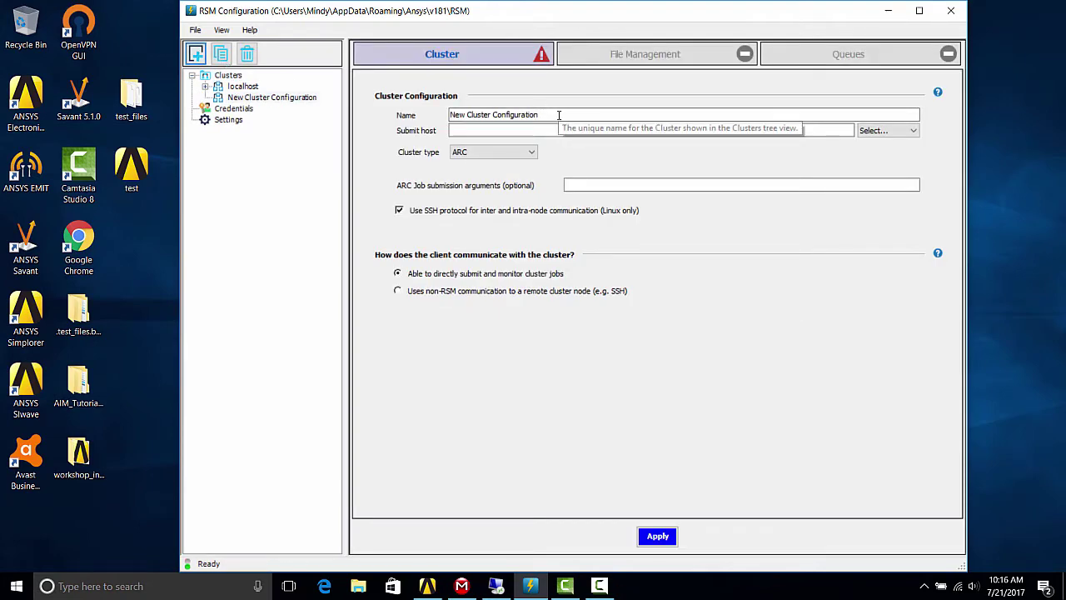
{"action": "left_click_drag", "start_coordinate": [556, 115], "coordinate": [410, 114]}
{"action": "type", "text": "cluster1"}
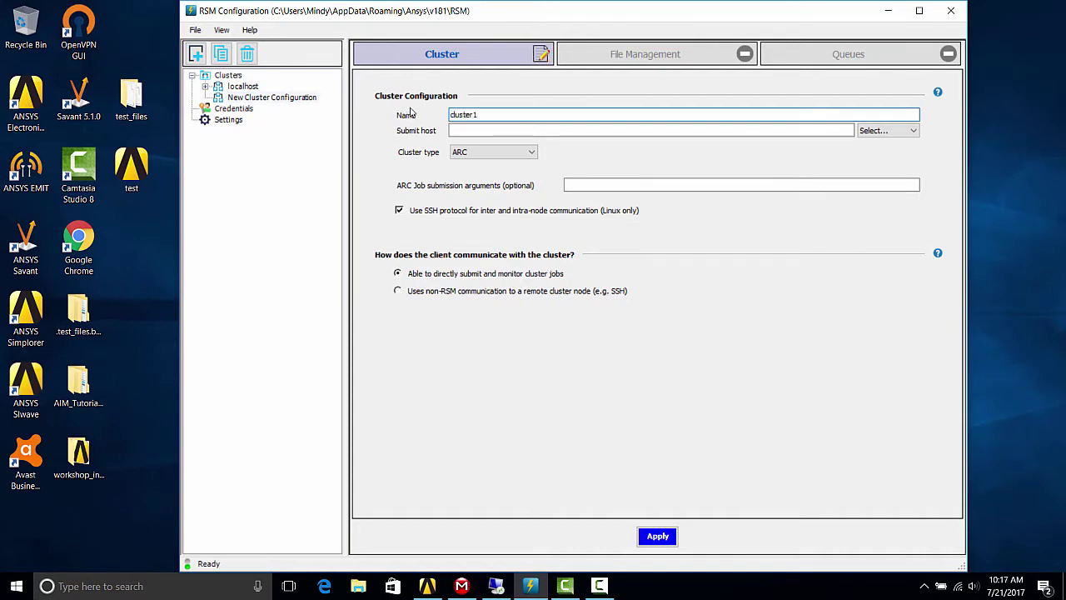
{"action": "left_click", "coordinate": [458, 130]}
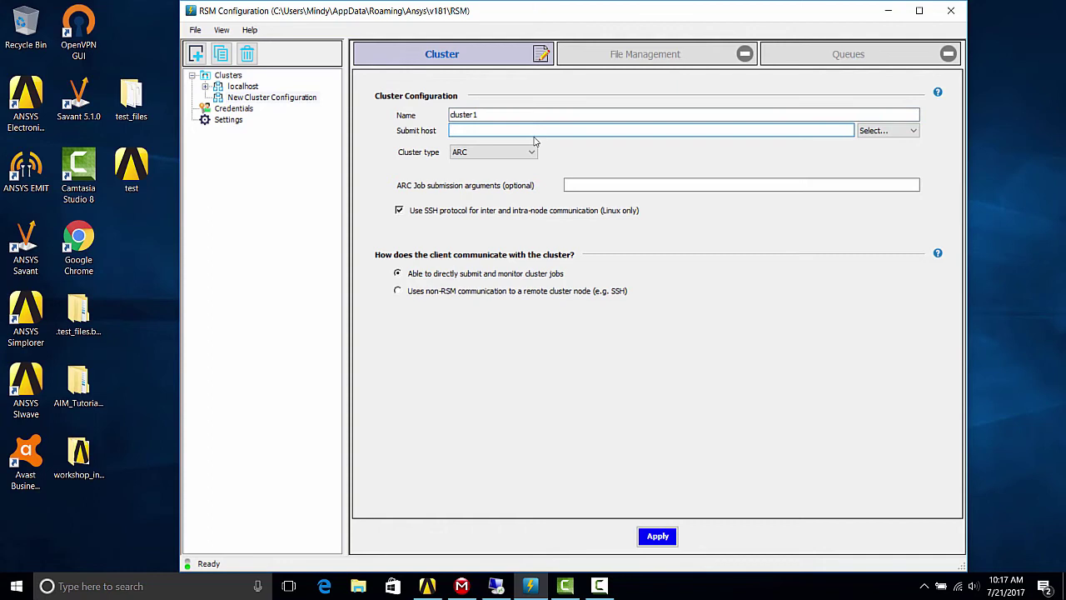
{"action": "type", "text": "asusa75v"}
{"action": "left_click", "coordinate": [887, 129]}
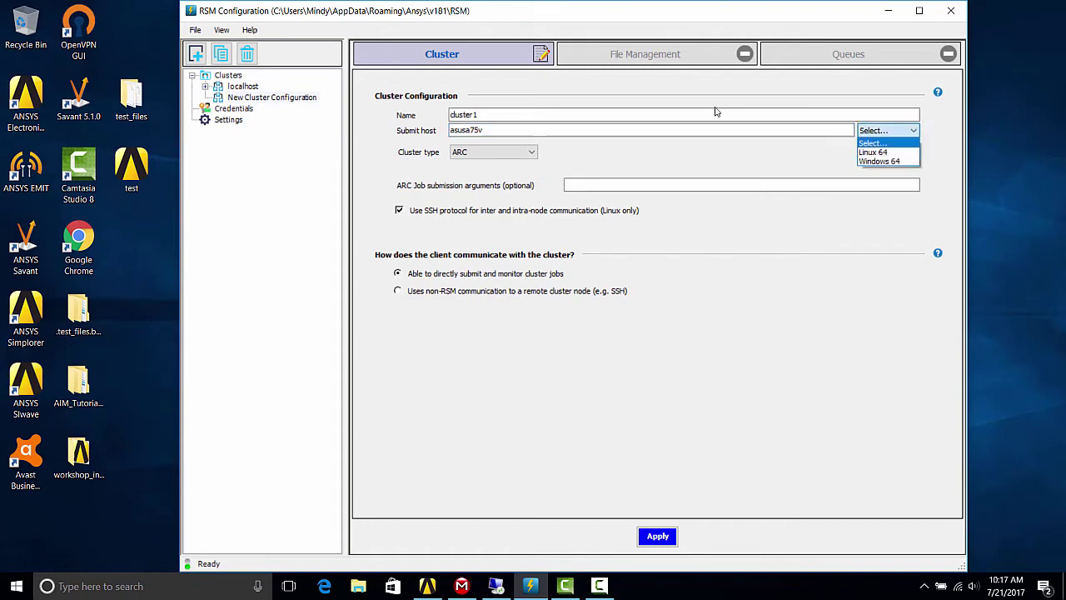
{"action": "key", "text": "Return"}
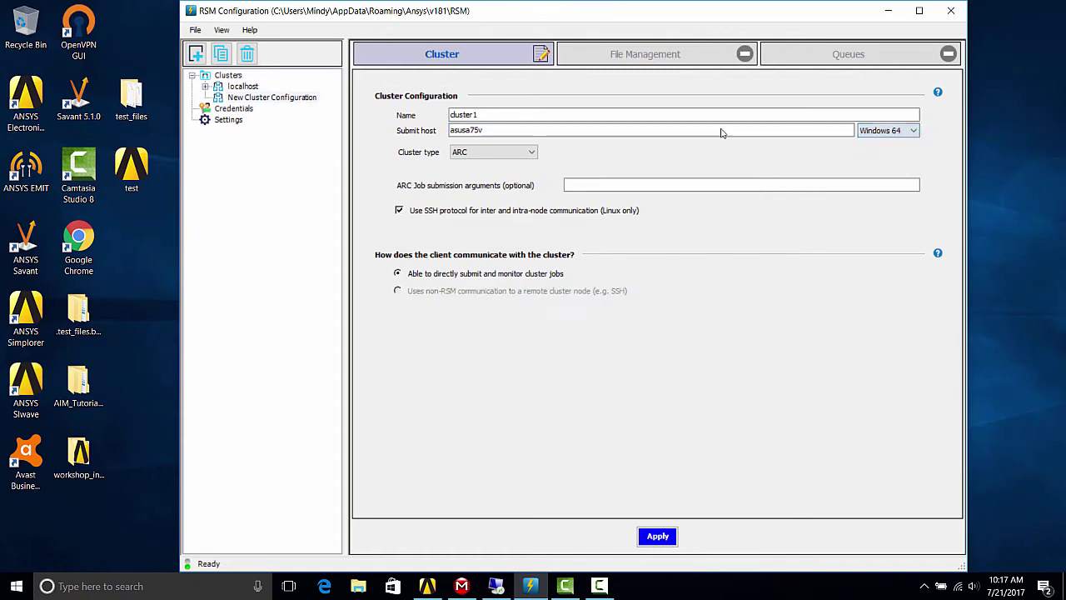
{"action": "left_click", "coordinate": [658, 537]}
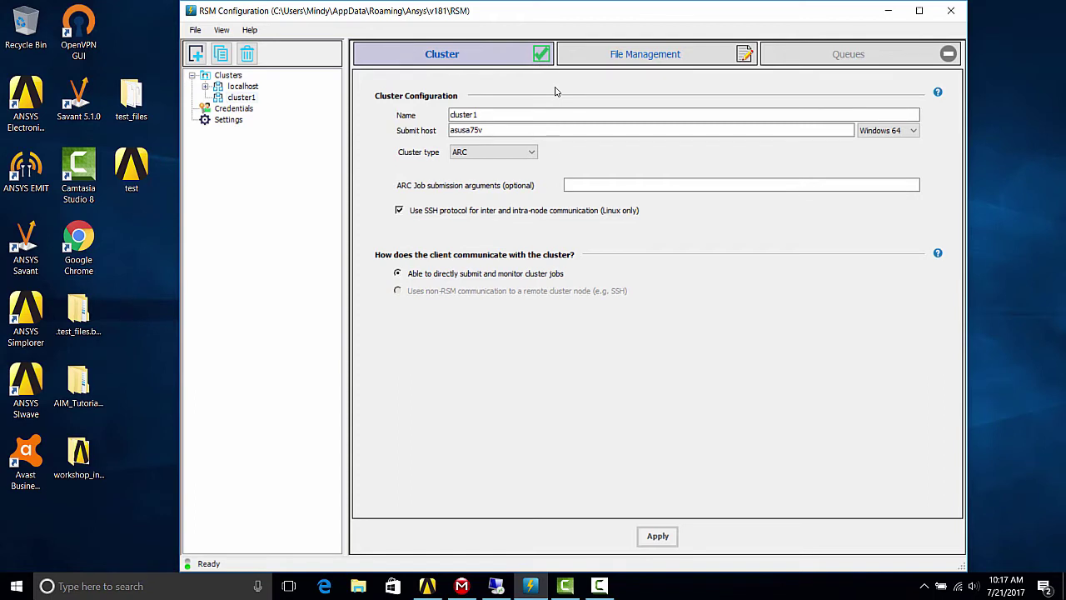
- Choose RSM internal file transfer and enter c:\RSMstaging as the cluster staging directory
{"action": "left_click", "coordinate": [658, 55]}
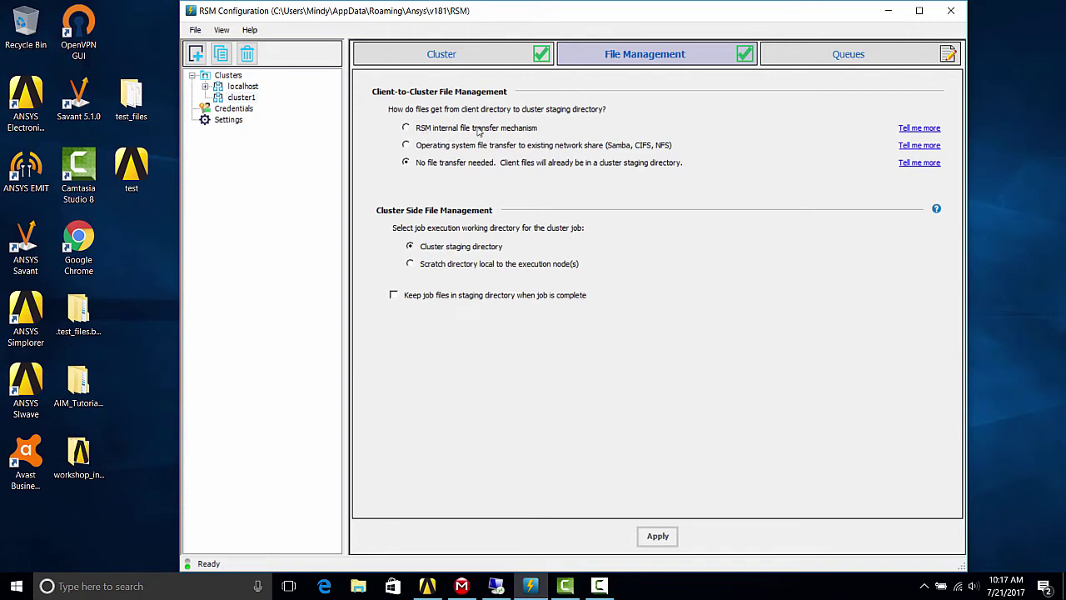
{"action": "left_click", "coordinate": [478, 131]}
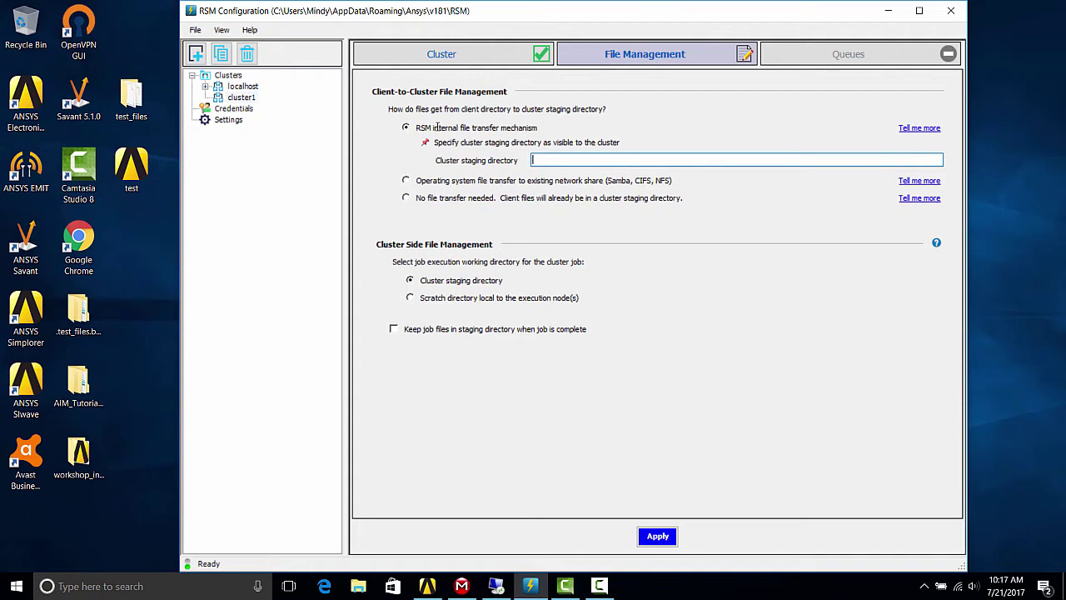
{"action": "type", "text": "c:\\RSMstaging"}
- Review the internal file transfer help, then apply the file management settings
{"action": "left_click", "coordinate": [919, 127]}
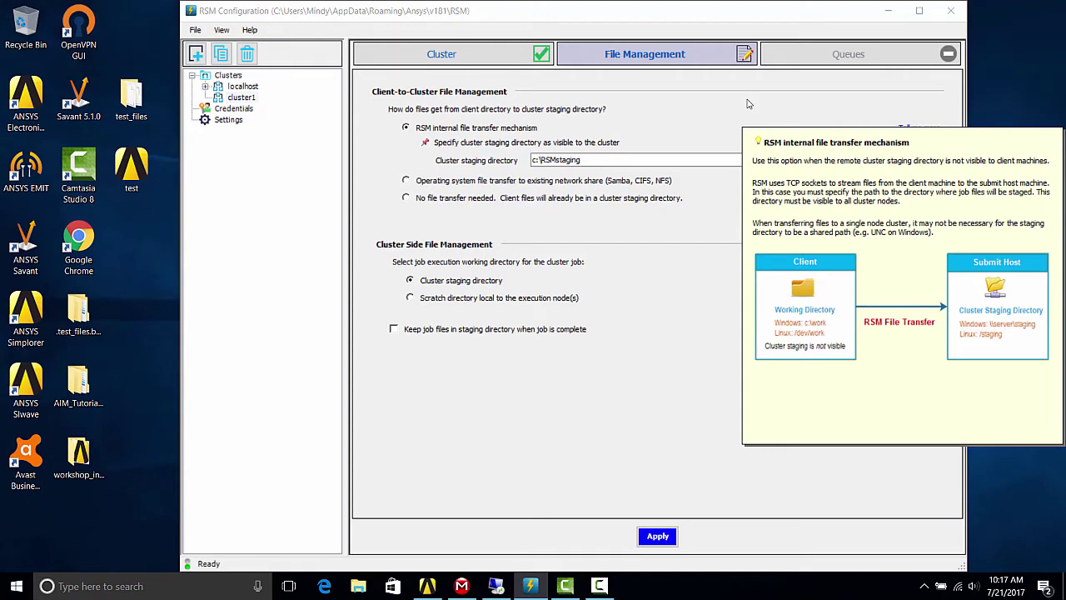
{"action": "left_click", "coordinate": [541, 242]}
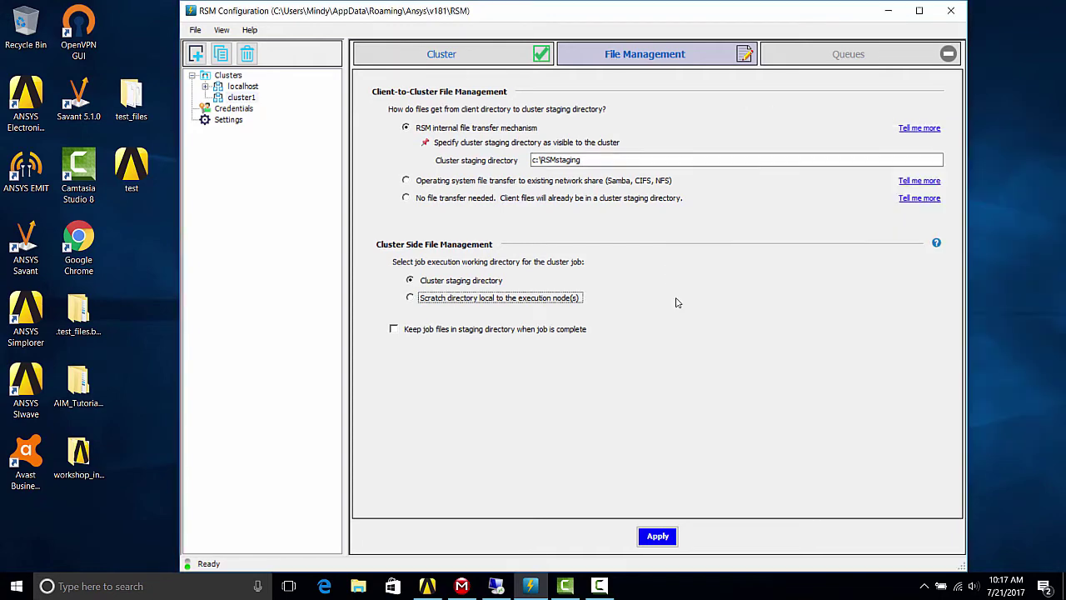
{"action": "left_click", "coordinate": [649, 540]}
{"action": "left_click", "coordinate": [649, 539]}
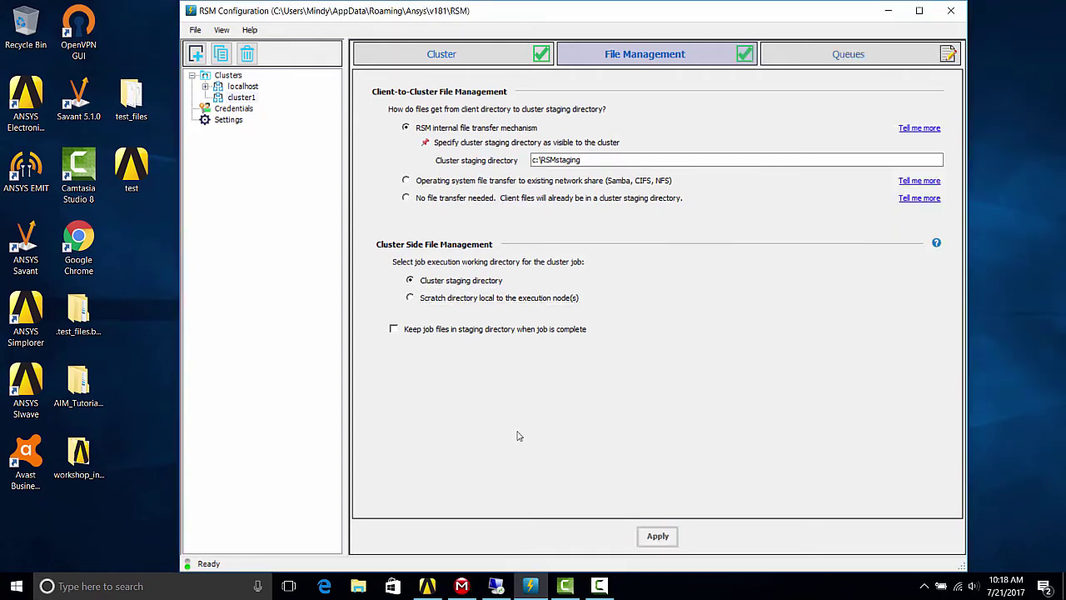
{"action": "left_click", "coordinate": [815, 56]}
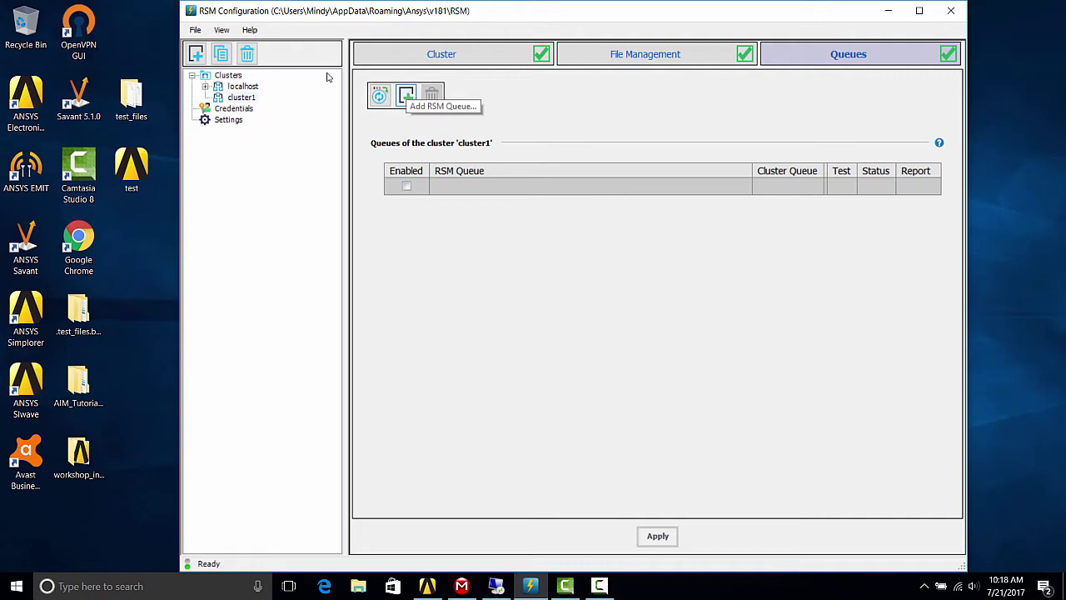
- Add an RSM queue named cluster1 mapped to cluster queue local and apply it
{"action": "left_click", "coordinate": [408, 97]}
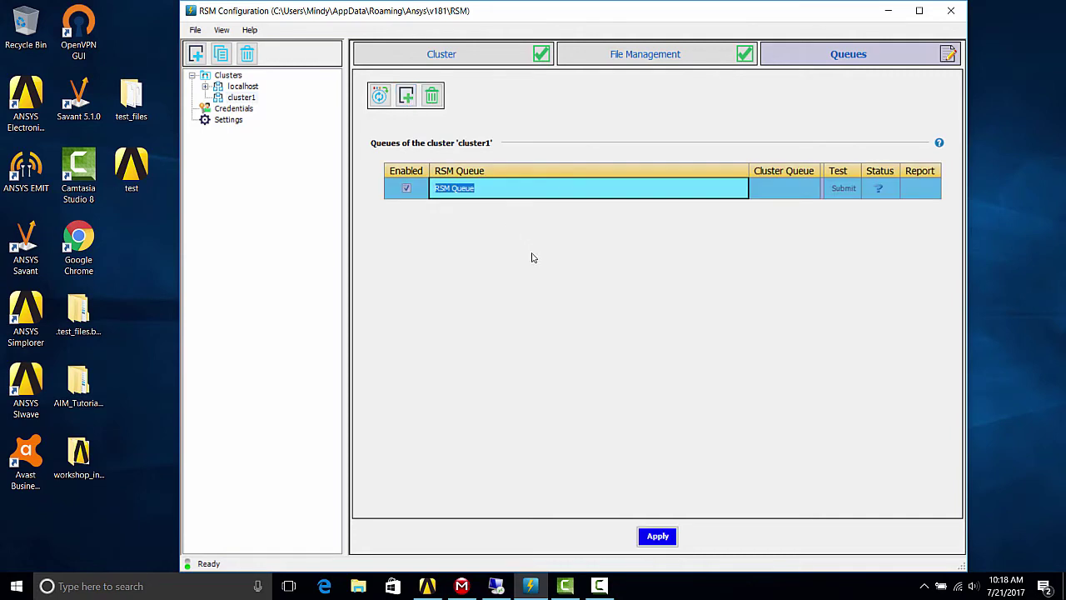
{"action": "type", "text": "cluster1"}
{"action": "key", "text": "Tab"}
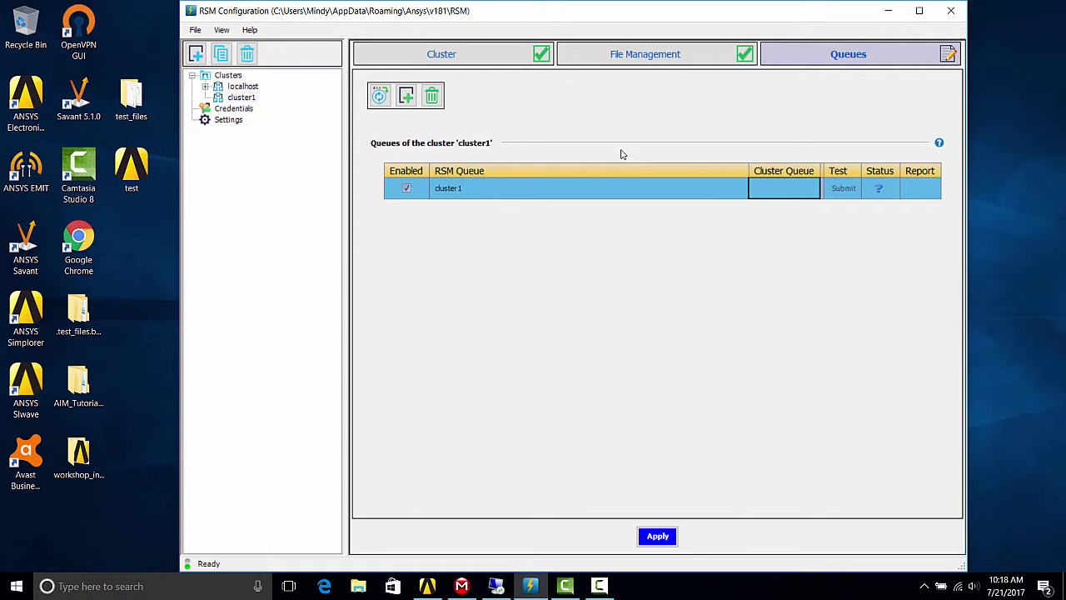
{"action": "type", "text": "local"}
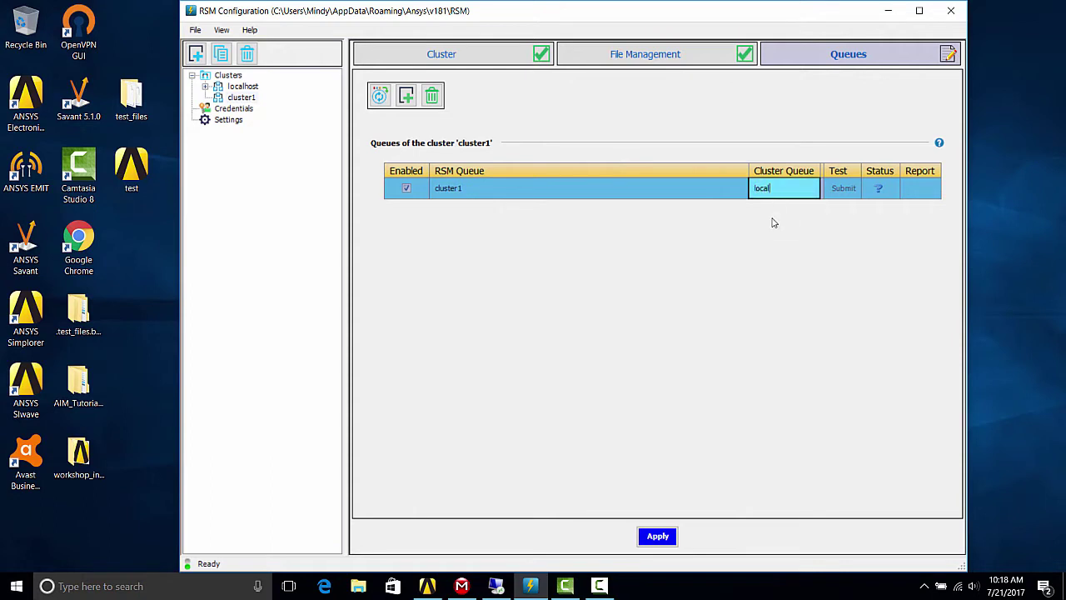
{"action": "left_click", "coordinate": [657, 538]}
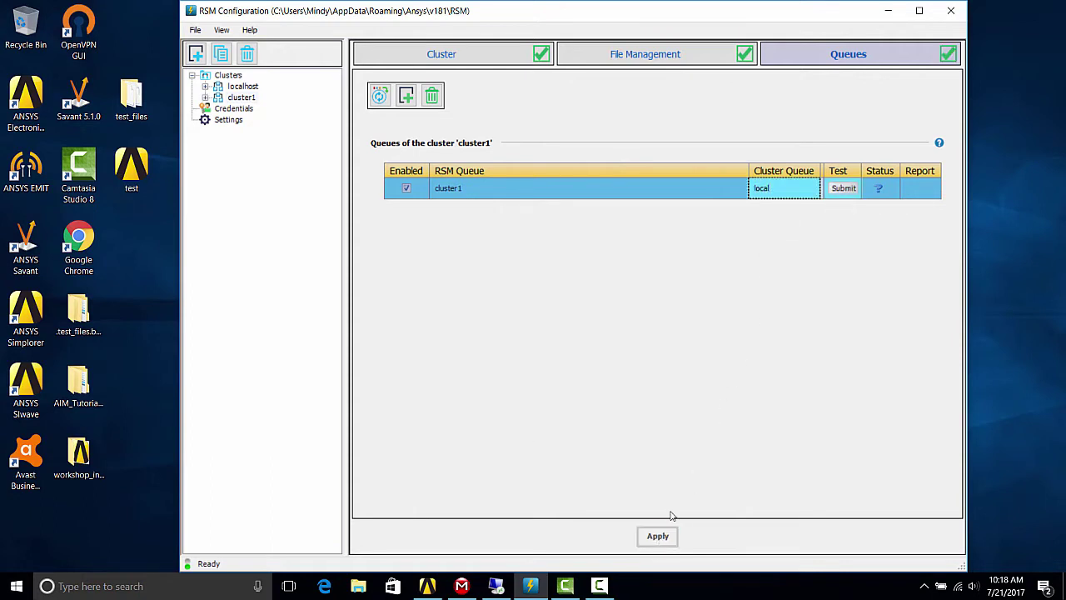
- Submit a test job on the cluster1 queue, entering the account password when prompted
{"action": "left_click", "coordinate": [844, 188]}
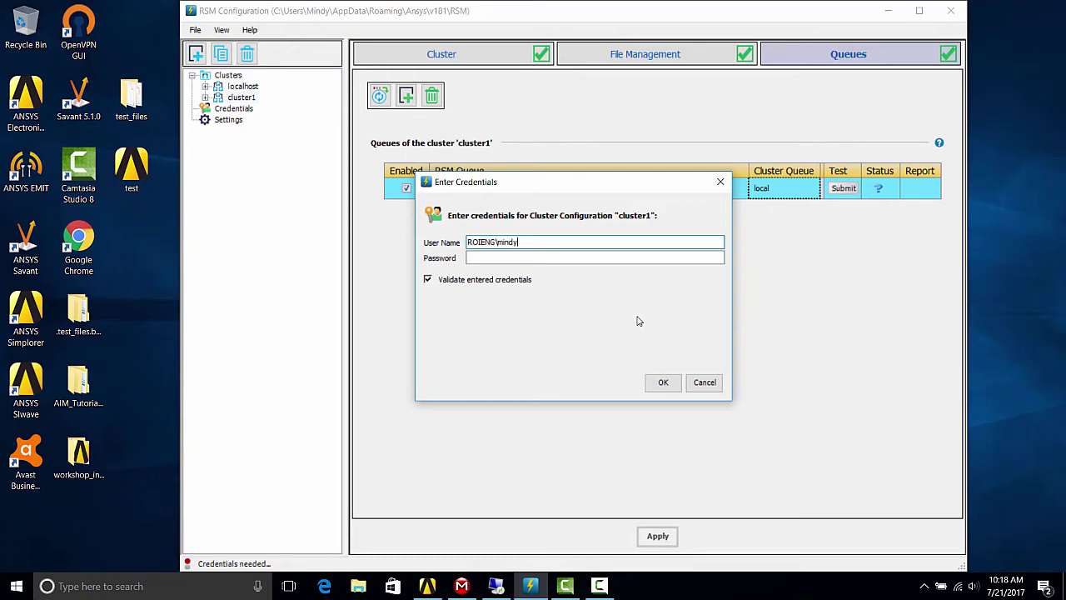
{"action": "left_click", "coordinate": [642, 257]}
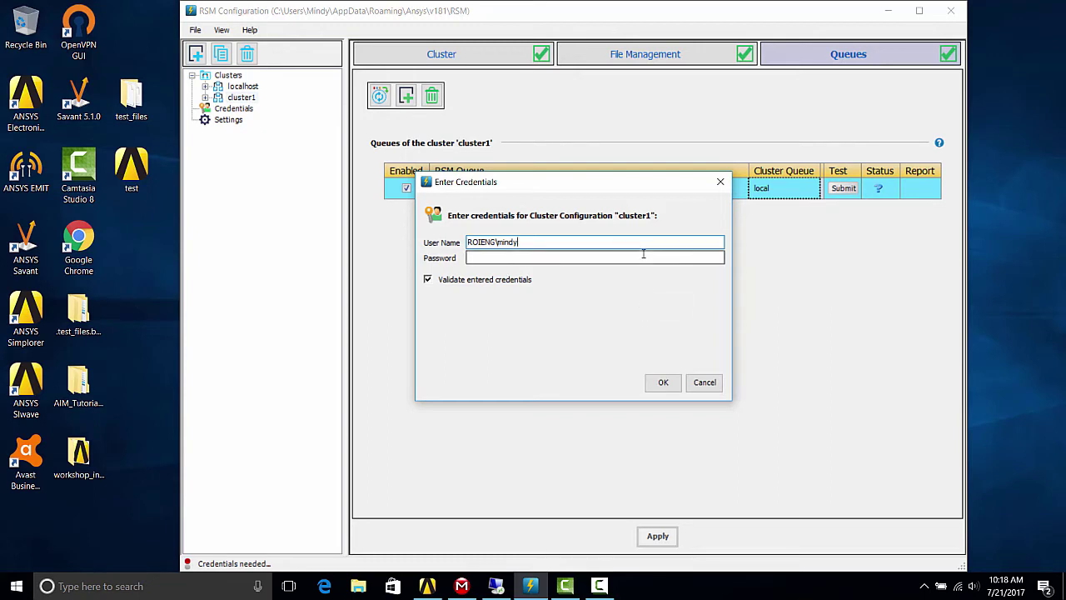
{"action": "type", "text": "*********"}
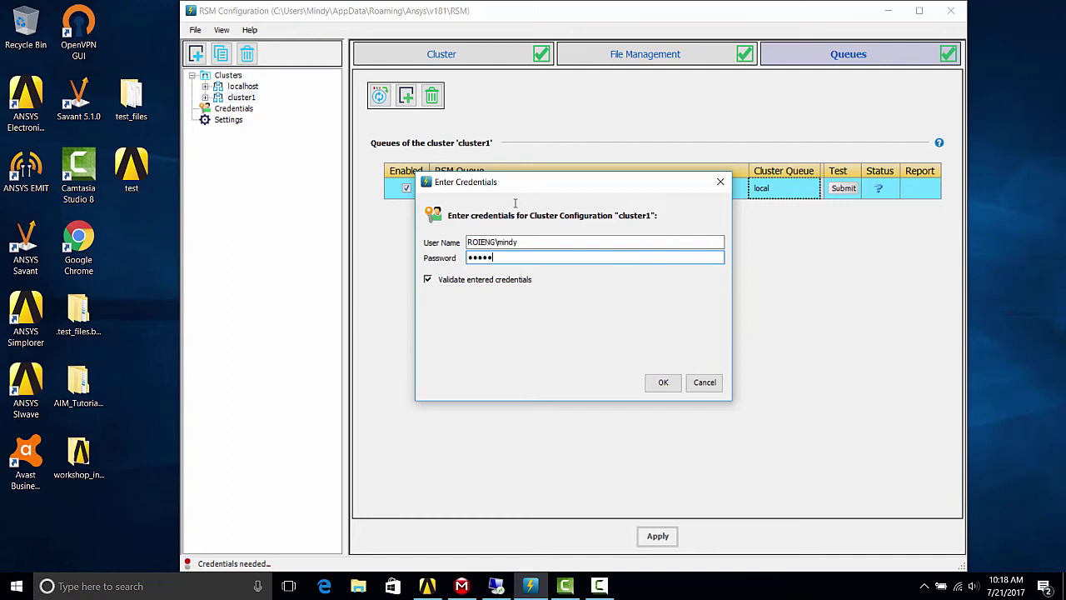
{"action": "type", "text": "****"}
{"action": "left_click", "coordinate": [663, 382]}
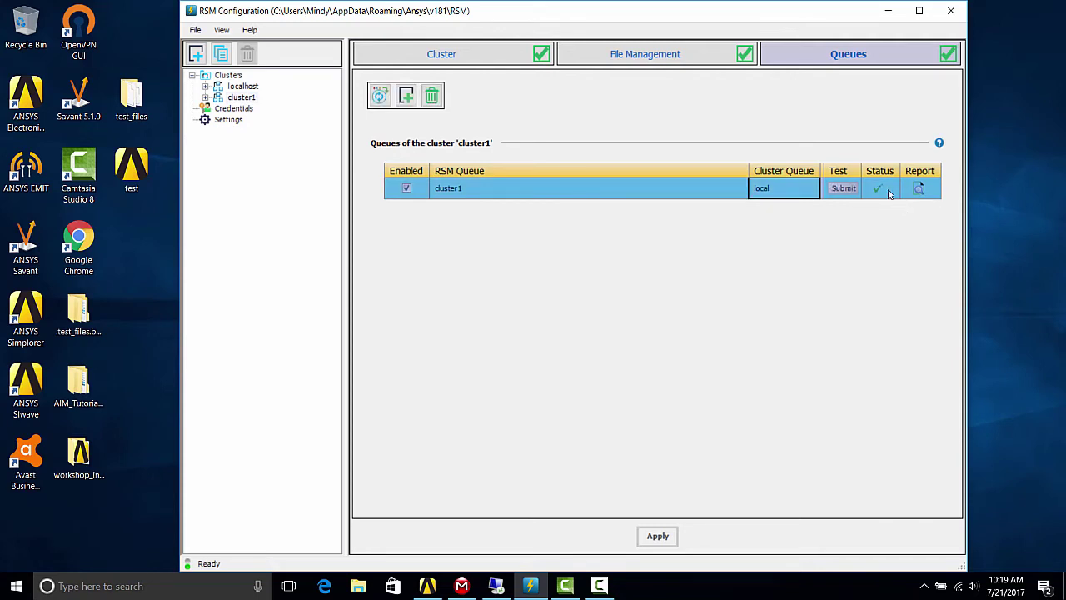
{"action": "left_click", "coordinate": [920, 189]}
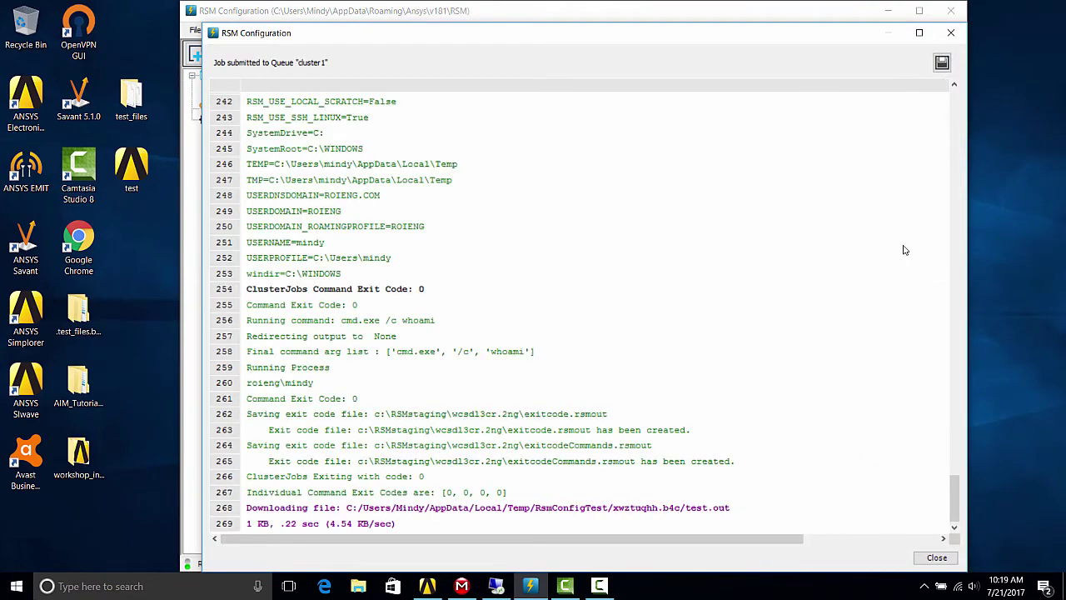
{"action": "left_click_drag", "start_coordinate": [957, 499], "coordinate": [956, 150]}
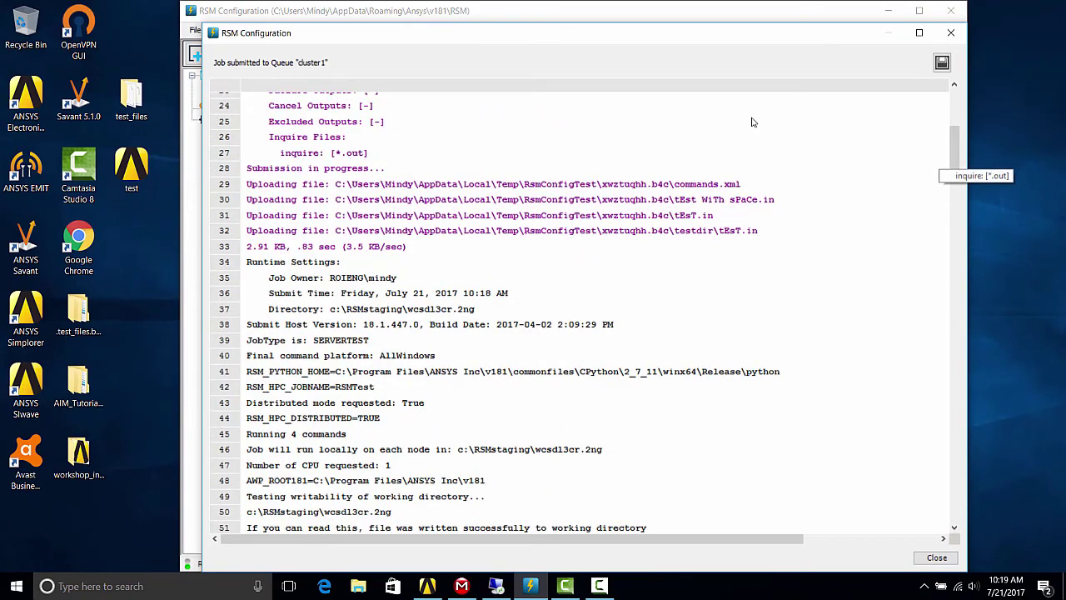
{"action": "left_click", "coordinate": [951, 34]}
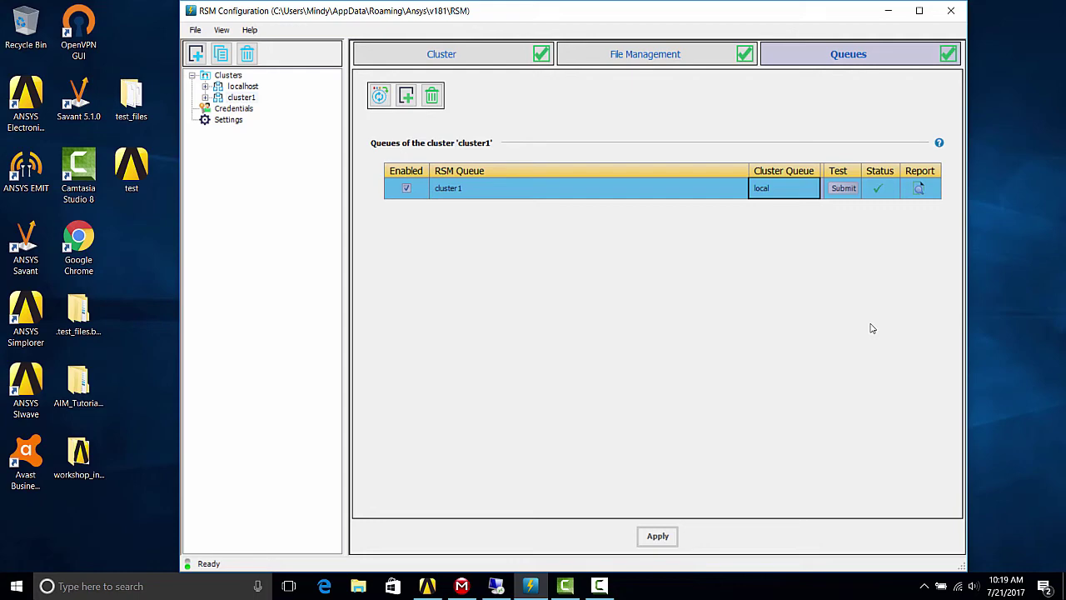
- In Mechanical's Solve Process Settings, add a new queue named cluster1
{"action": "left_click", "coordinate": [461, 586]}
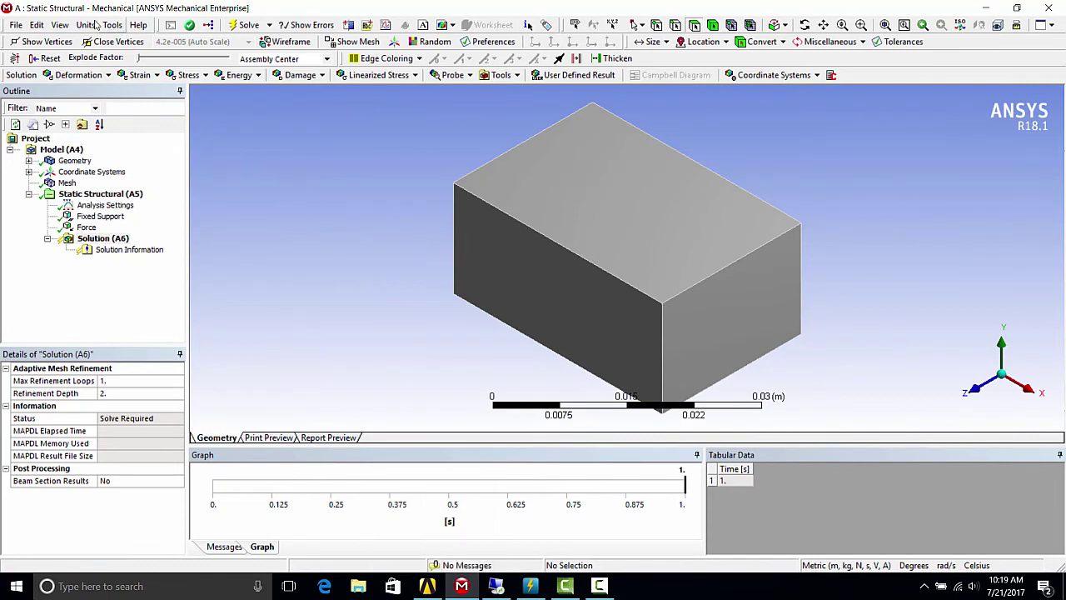
{"action": "left_click", "coordinate": [117, 28]}
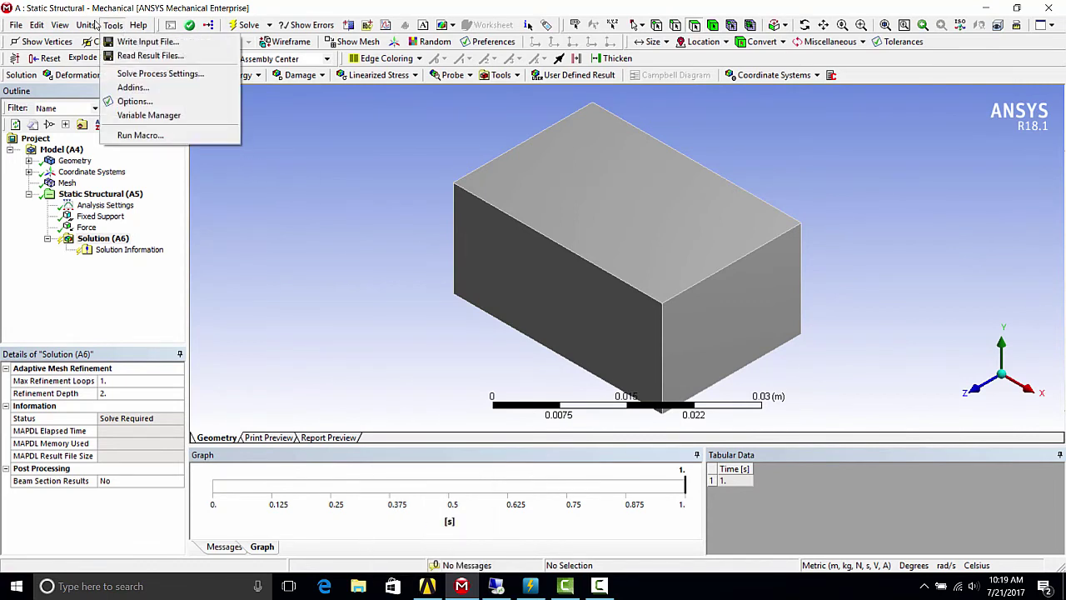
{"action": "left_click", "coordinate": [167, 74]}
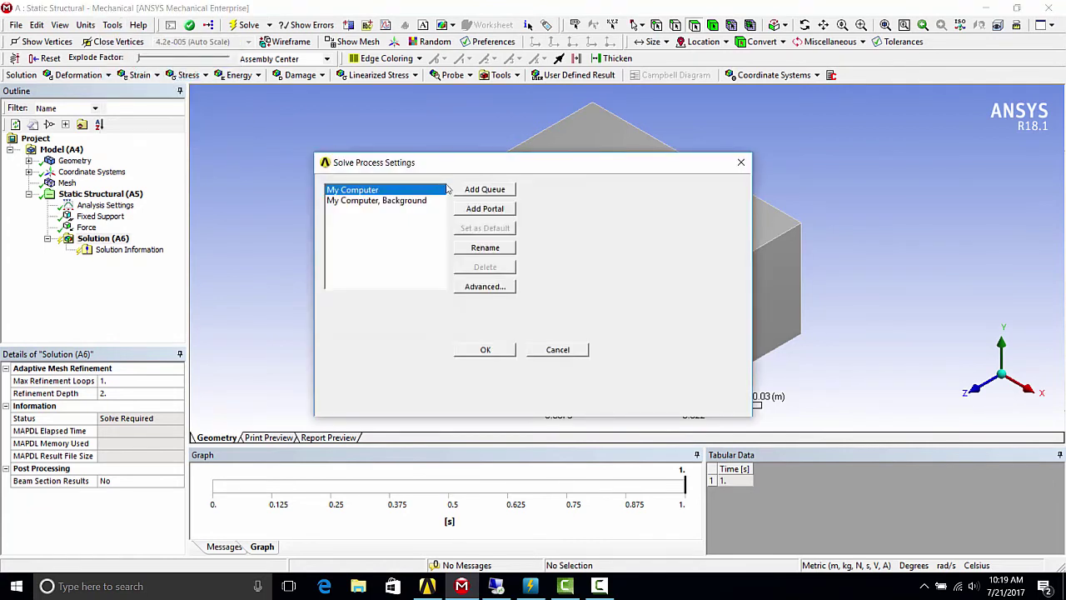
{"action": "left_click", "coordinate": [473, 190]}
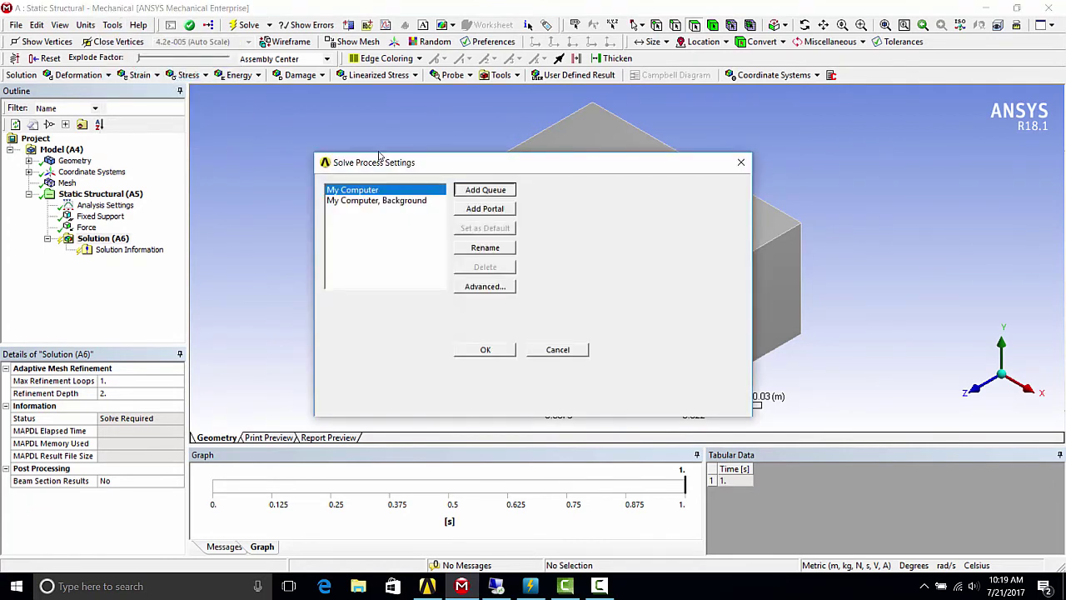
{"action": "type", "text": "cluster1"}
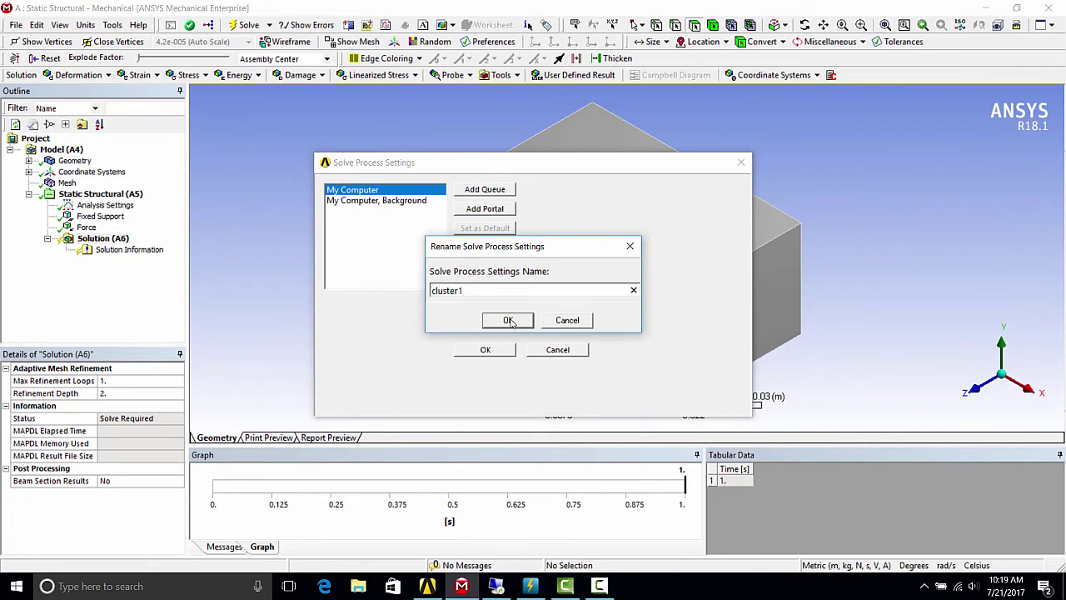
{"action": "left_click", "coordinate": [511, 322]}
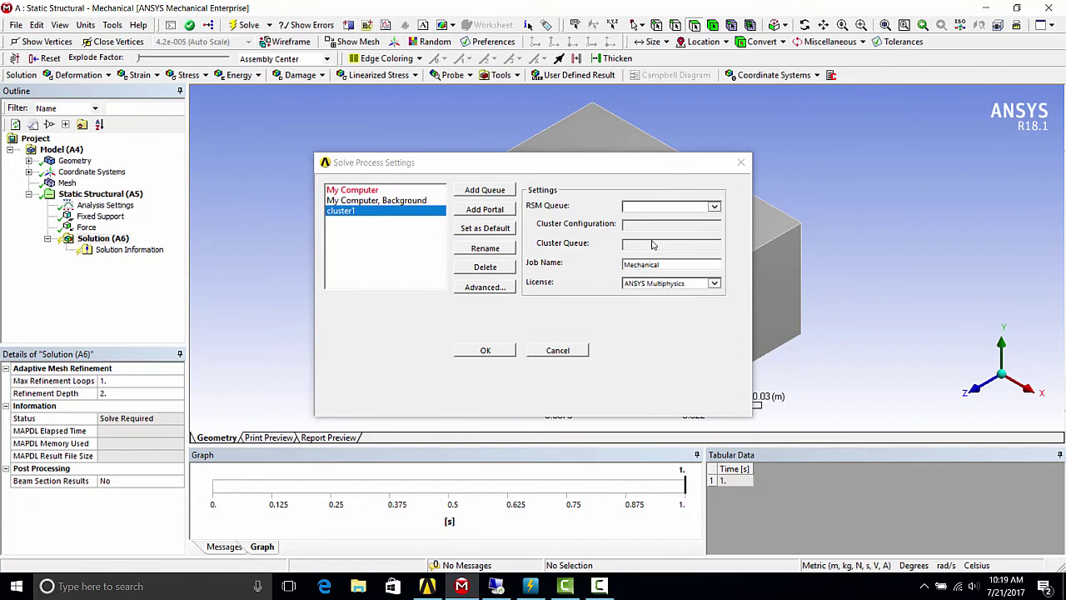
- Set its RSM queue to cluster1 and its license to ANSYS Mechanical Enterprise
{"action": "left_click", "coordinate": [714, 206]}
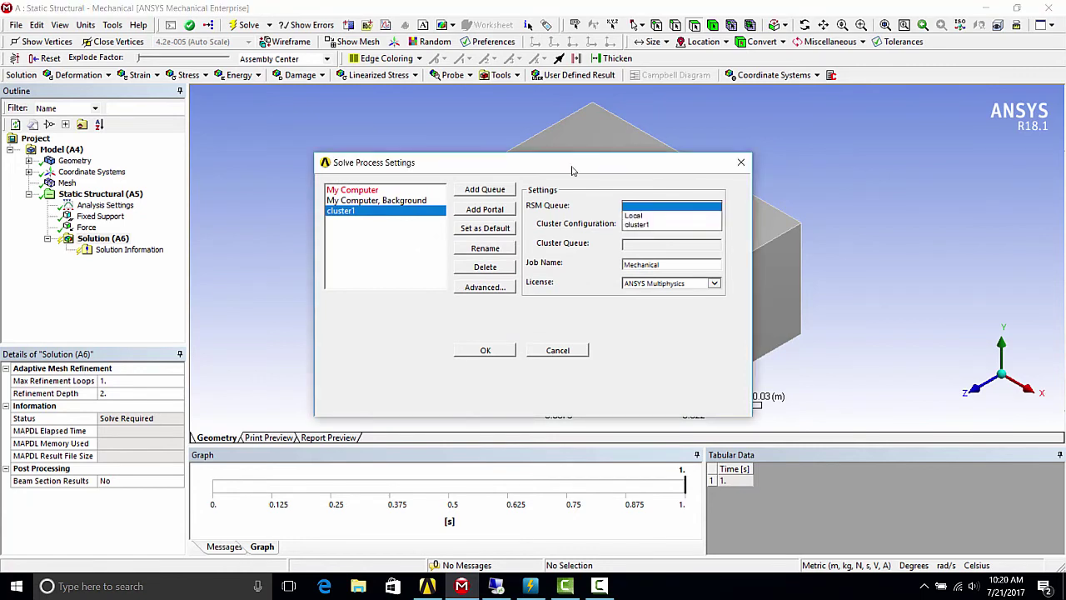
{"action": "left_click", "coordinate": [658, 225]}
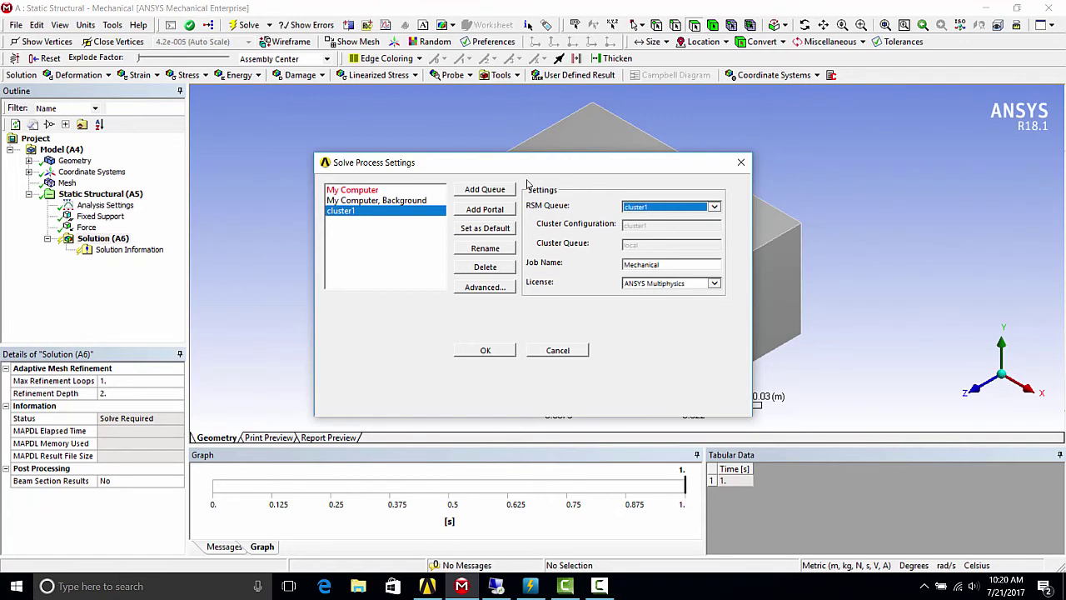
{"action": "left_click", "coordinate": [714, 284]}
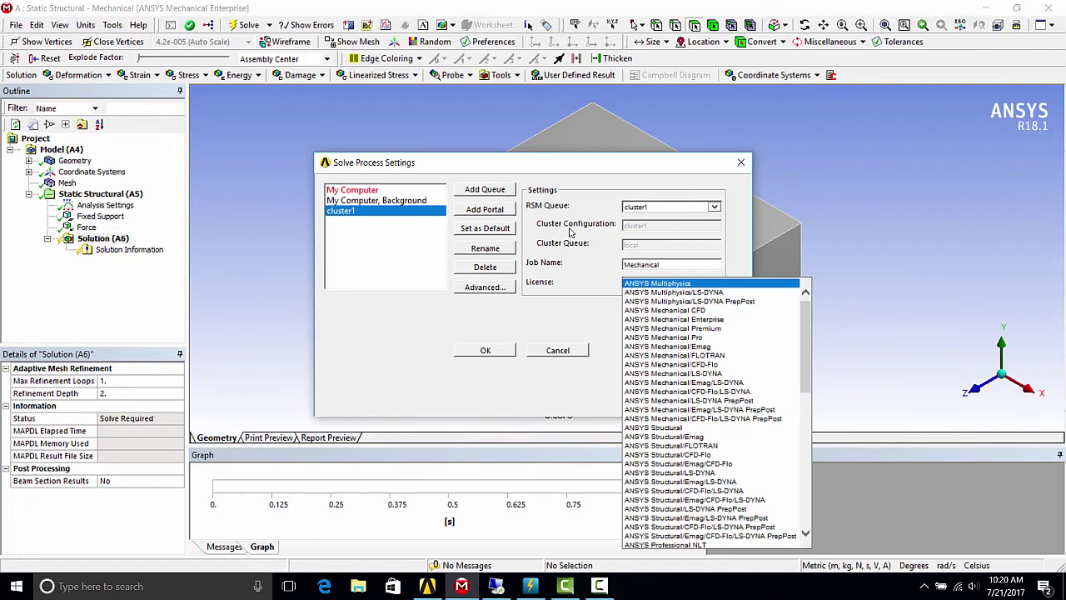
{"action": "left_click", "coordinate": [716, 320]}
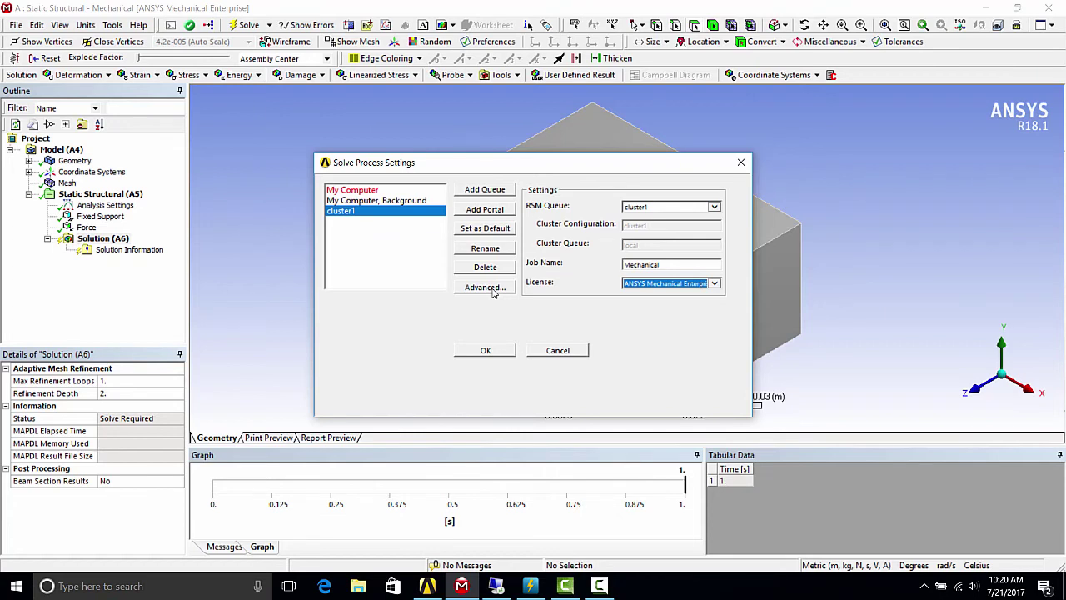
- Save the solve settings, solve the model on cluster1, and bring Workbench forward
{"action": "left_click", "coordinate": [485, 352]}
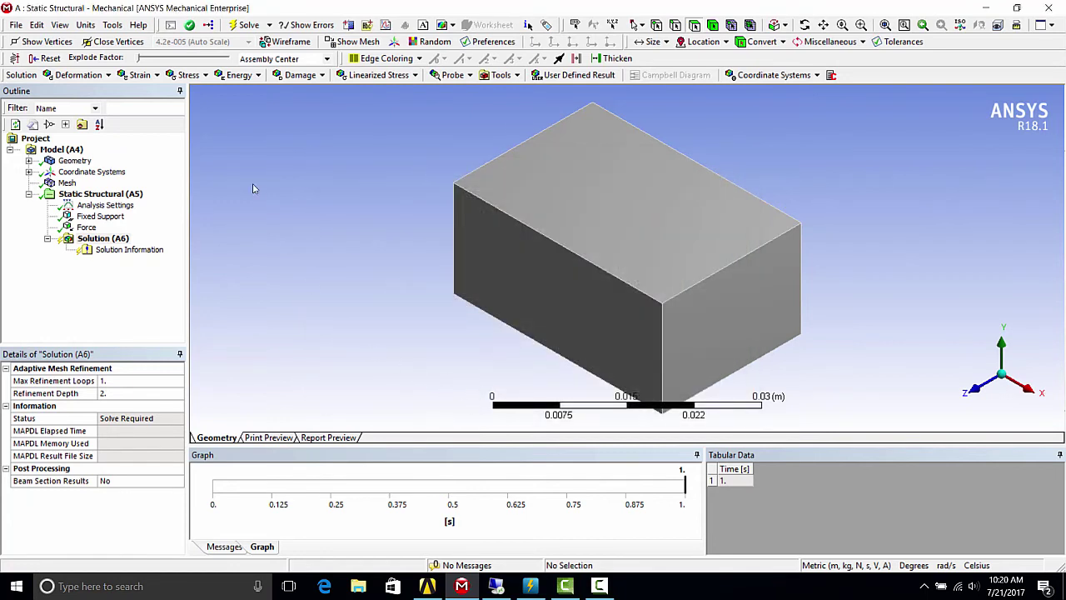
{"action": "left_click", "coordinate": [269, 26]}
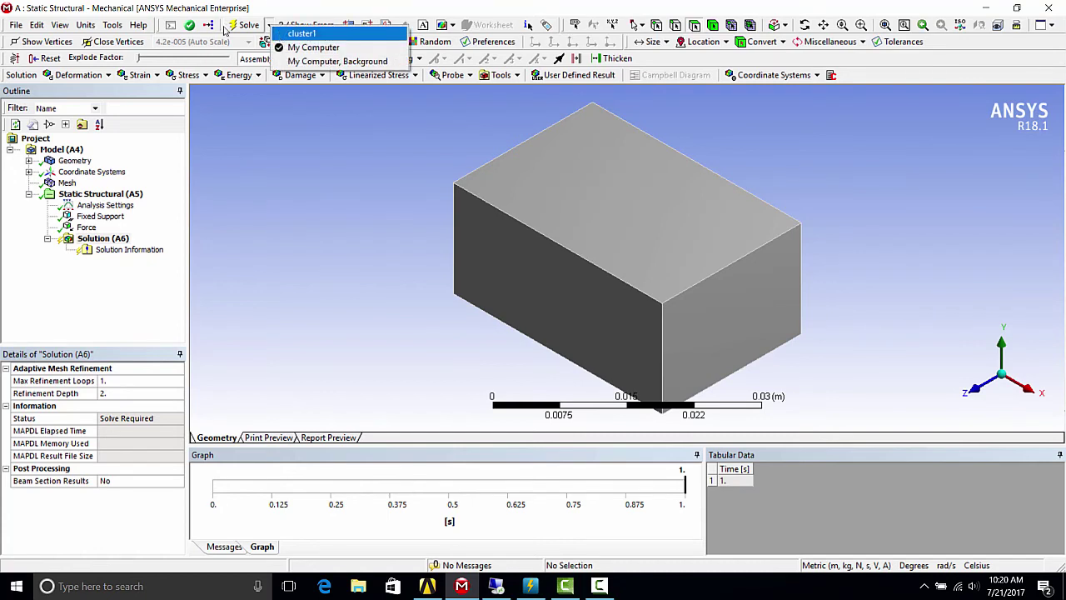
{"action": "left_click", "coordinate": [283, 47]}
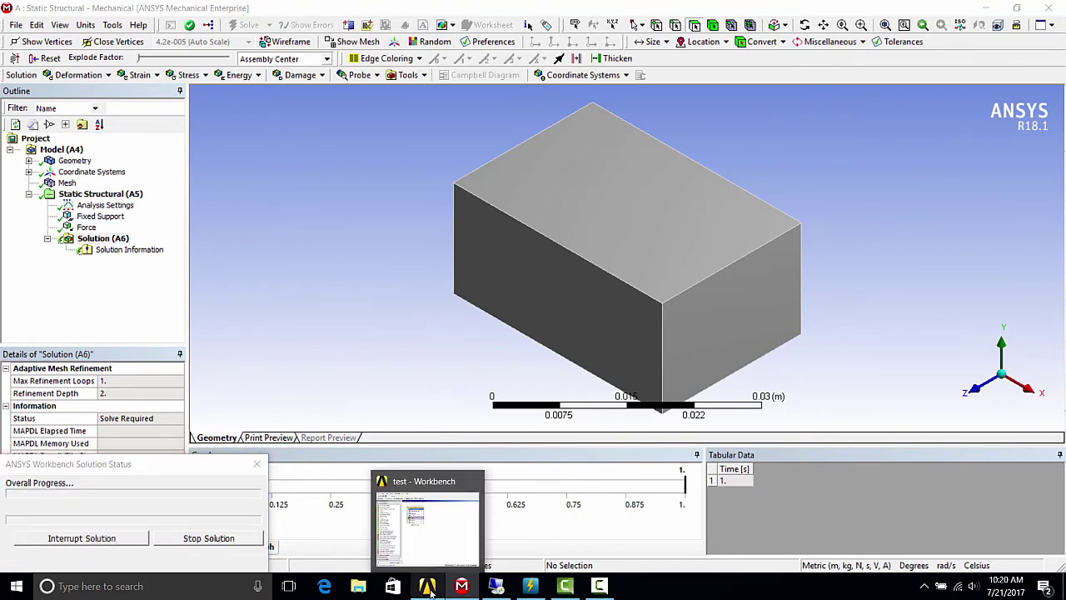
{"action": "left_click", "coordinate": [429, 587]}
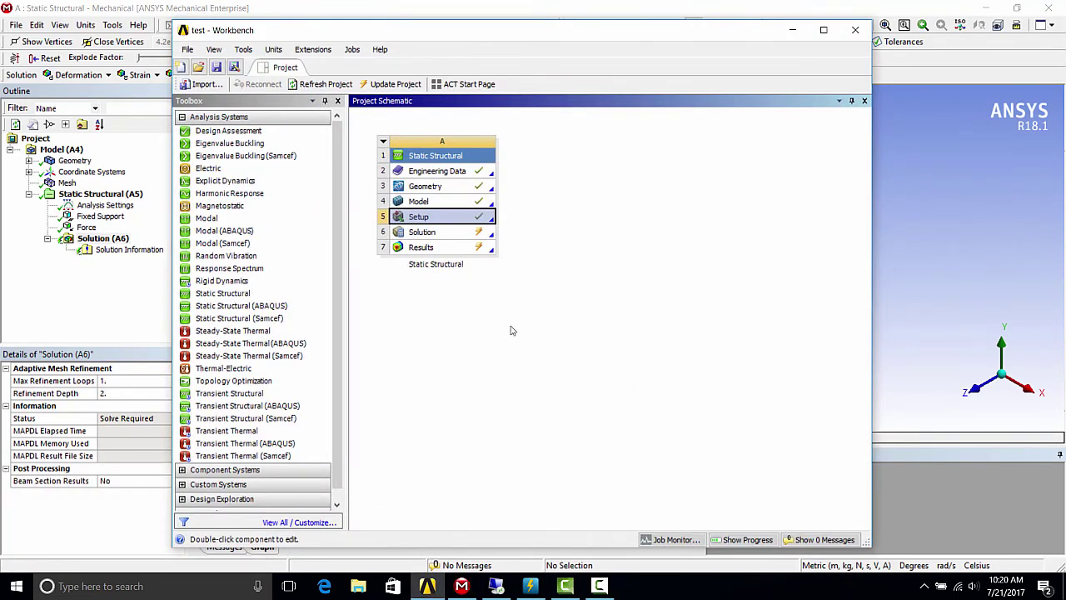
- Watch the Solution (A6) job in Job Monitor until Finished, then switch back to Mechanical
{"action": "left_click", "coordinate": [664, 543]}
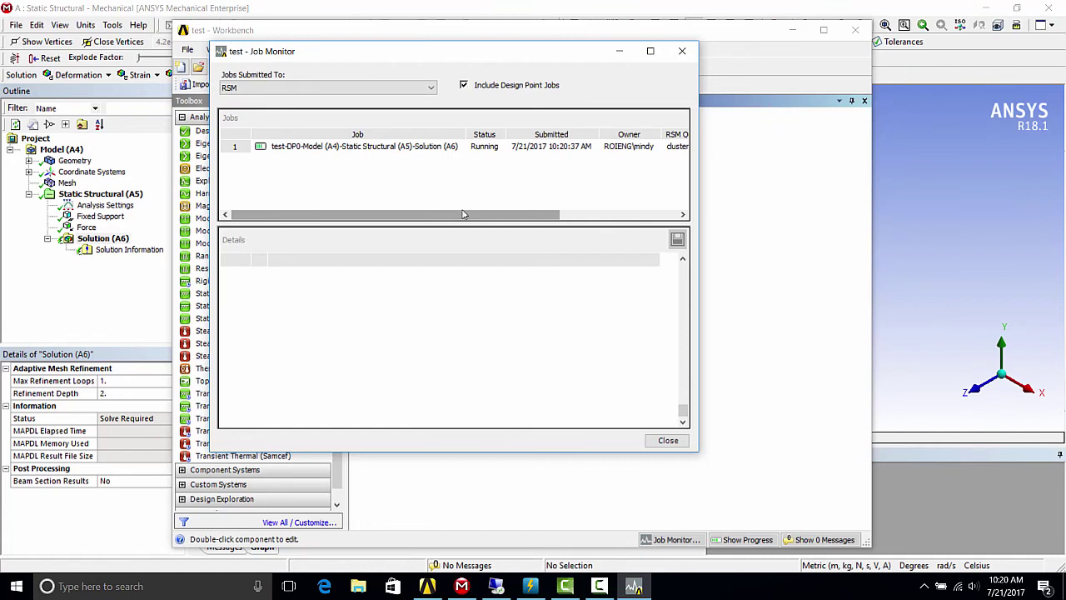
{"action": "left_click_drag", "start_coordinate": [464, 214], "coordinate": [582, 214]}
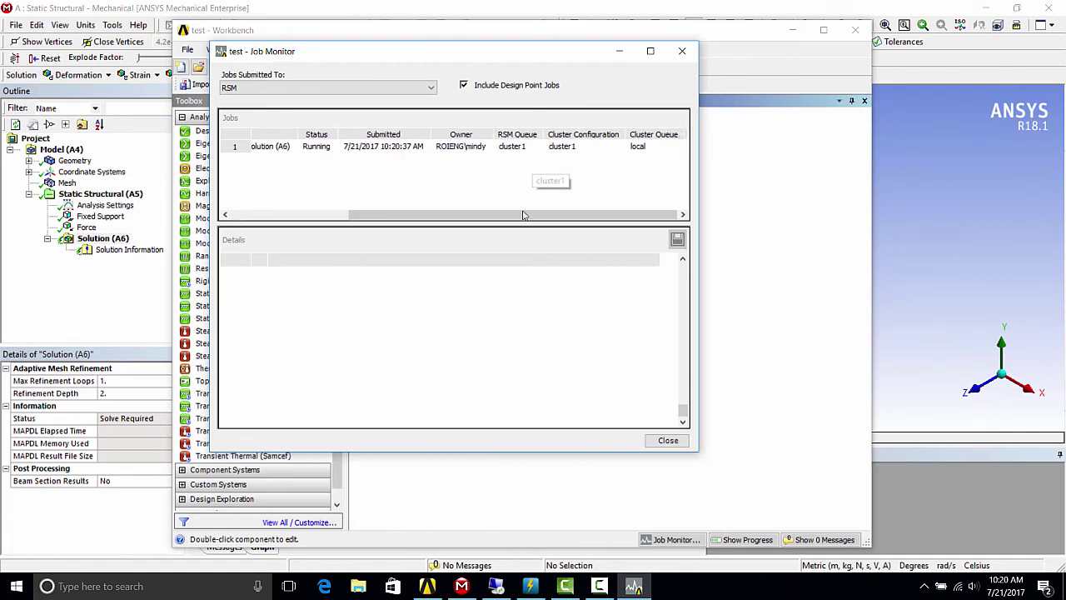
{"action": "left_click_drag", "start_coordinate": [525, 214], "coordinate": [407, 214]}
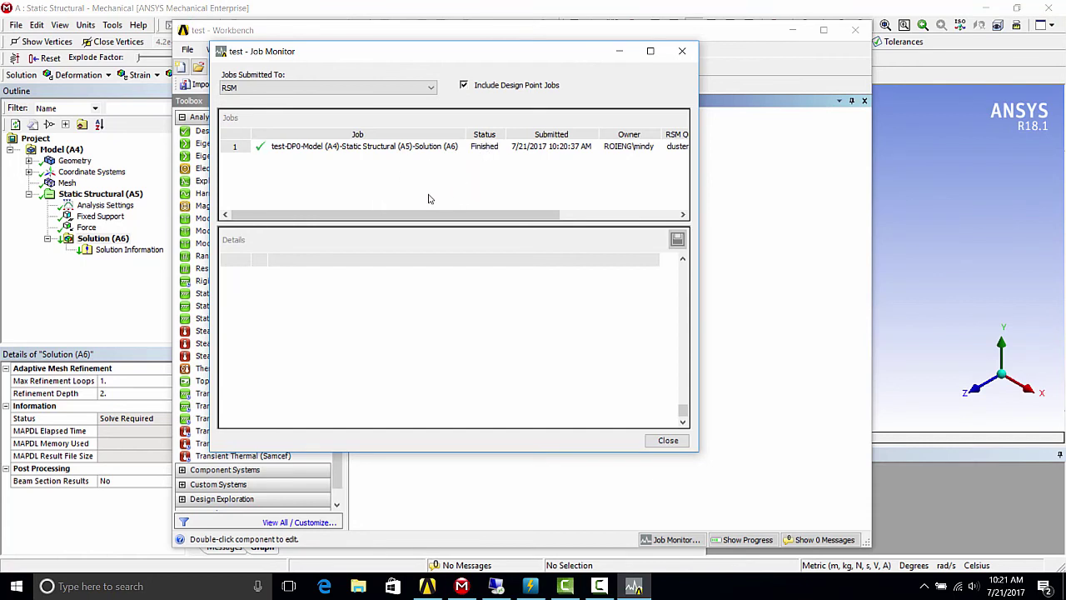
{"action": "left_click", "coordinate": [136, 326]}
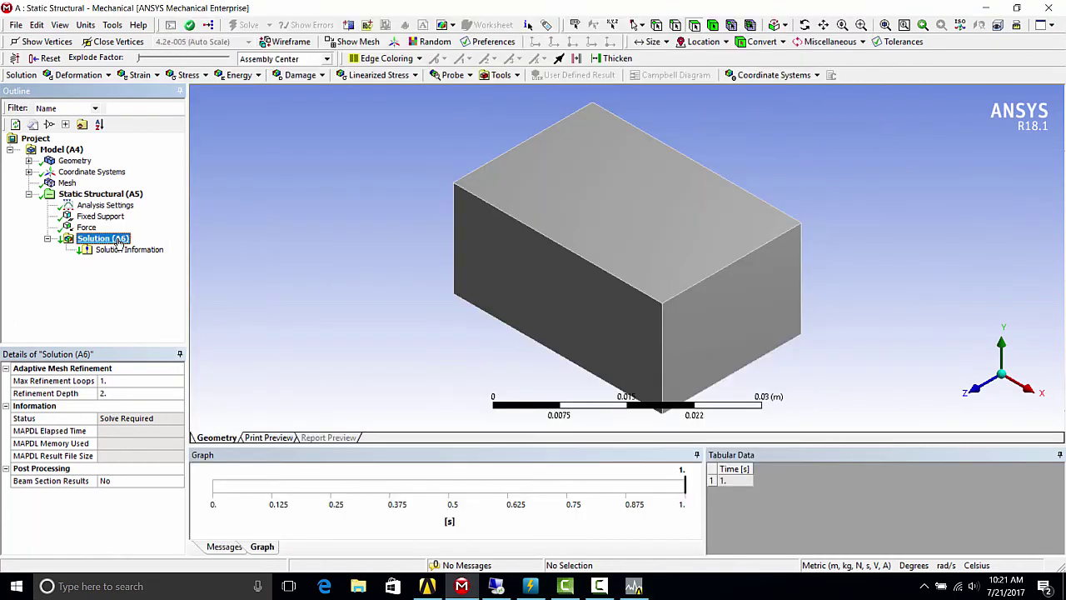
- Run Get Results on Solution (A6) to download the finished cluster1 job's results
{"action": "right_click", "coordinate": [119, 242]}
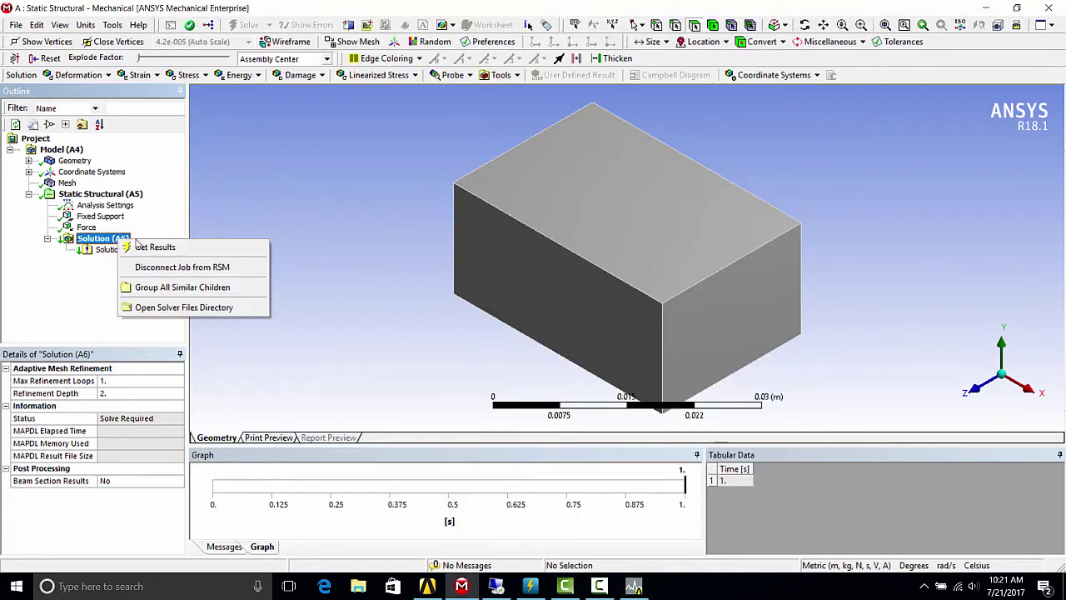
{"action": "left_click", "coordinate": [144, 247]}
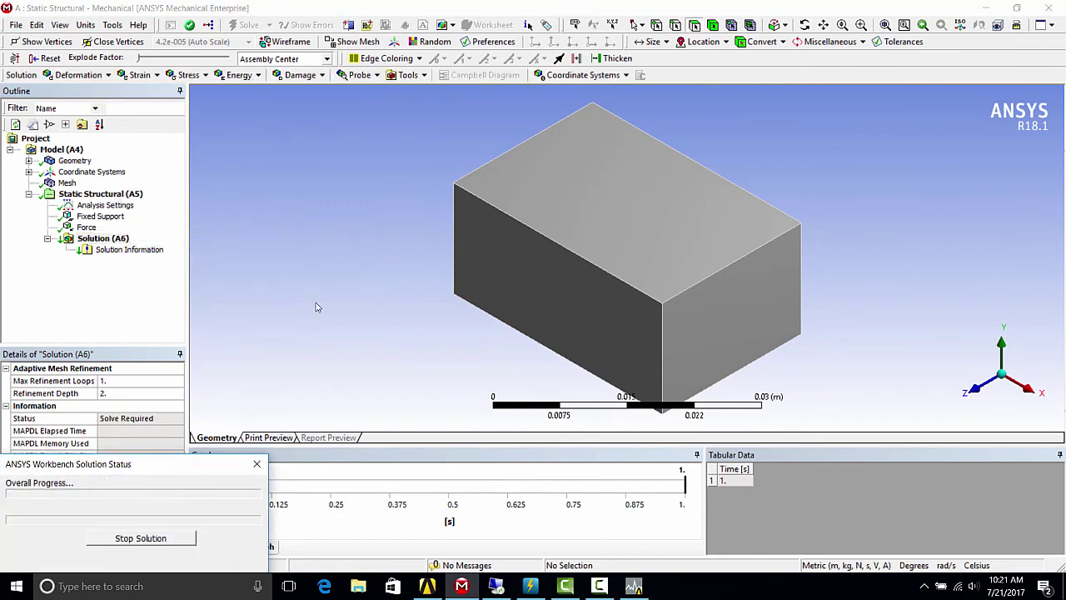